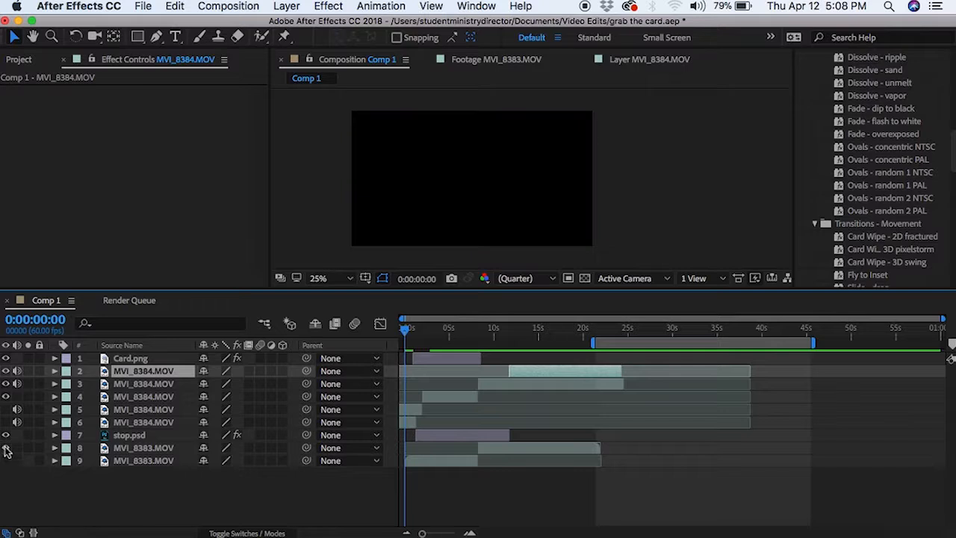
Turn on the MVI_8383.MOV and layer 6 MVI_8384.MOV eye switches, then select layer 5.
click(149, 461)
click(6, 461)
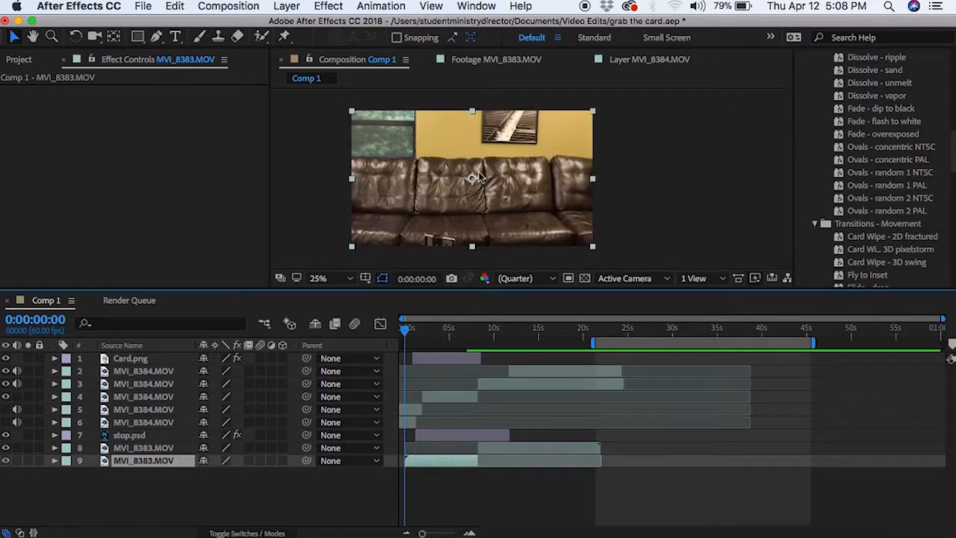
click(6, 423)
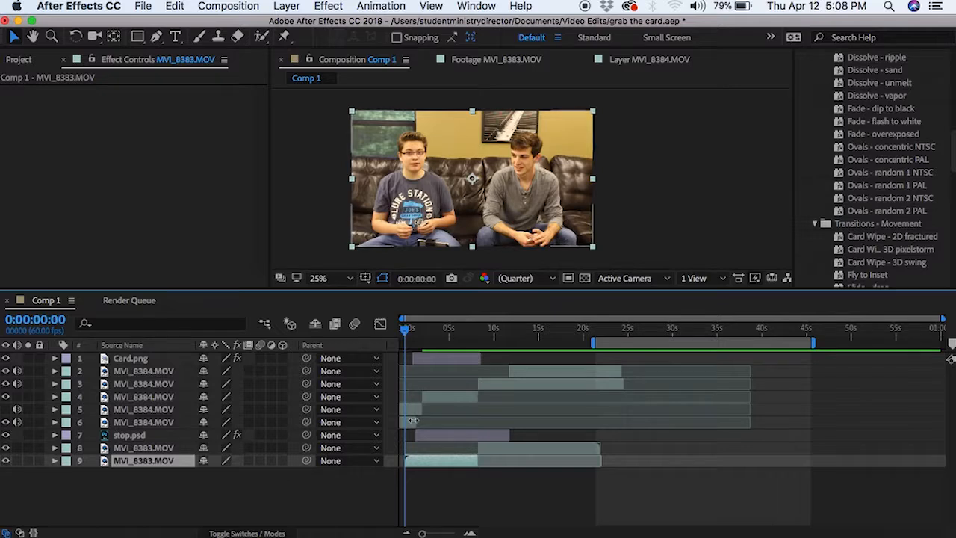
click(405, 426)
click(406, 410)
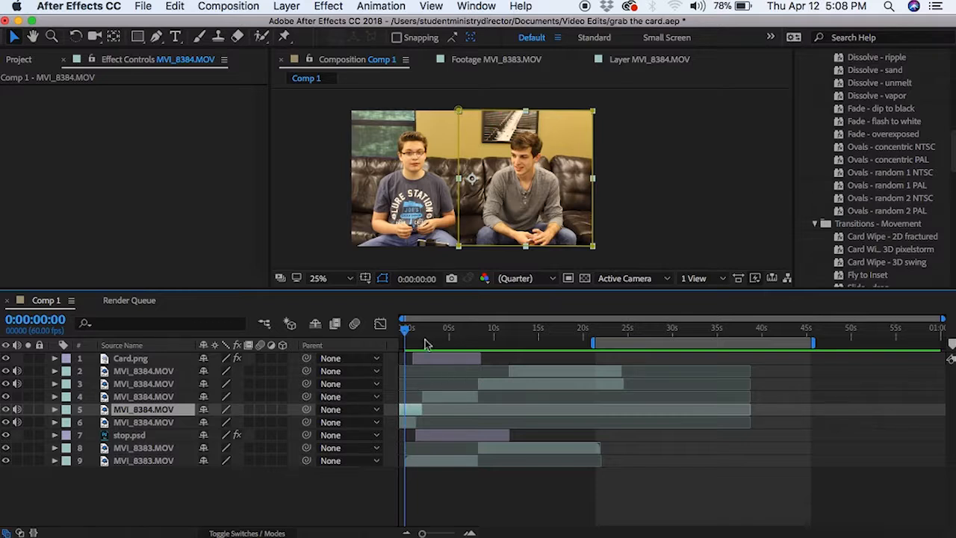
key(space)
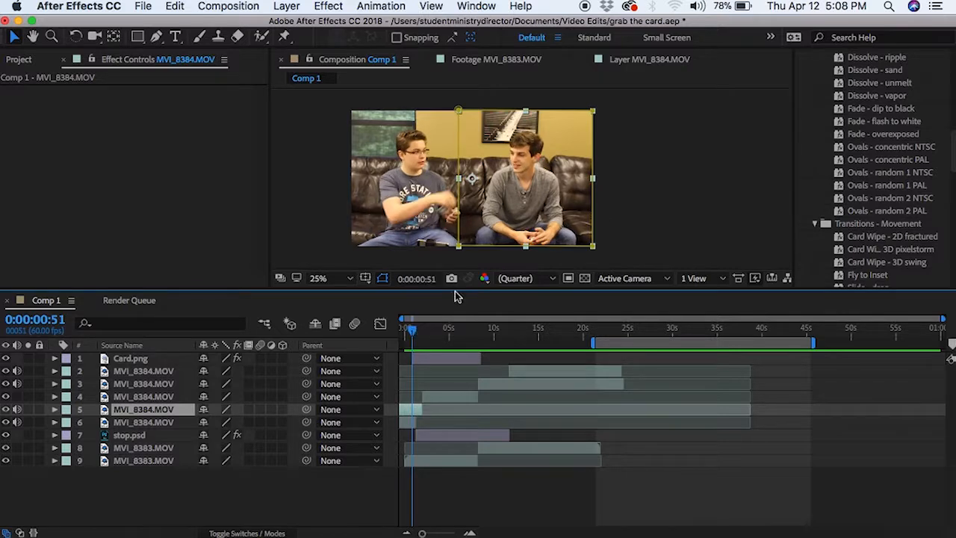
click(639, 219)
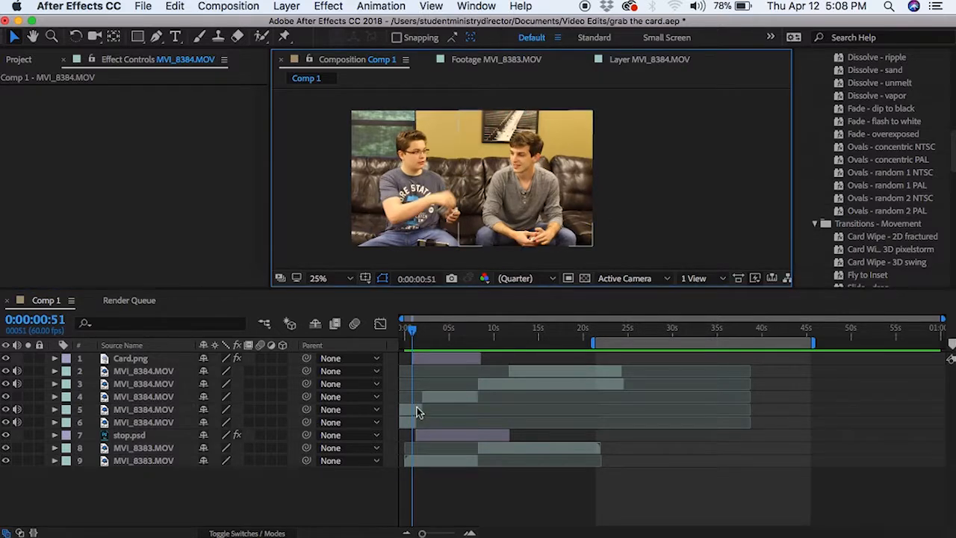
mouse_move(413, 331)
mouse_down()
mouse_move(447, 342)
mouse_move(391, 341)
mouse_move(423, 348)
mouse_move(414, 345)
mouse_up()
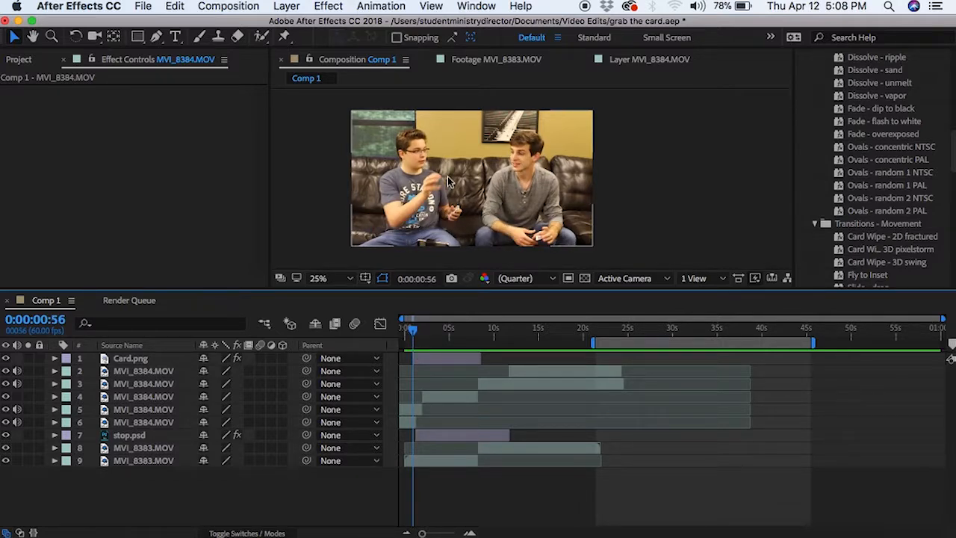
scroll(448, 181, up, 3)
key(space)
drag(326, 171, 485, 214)
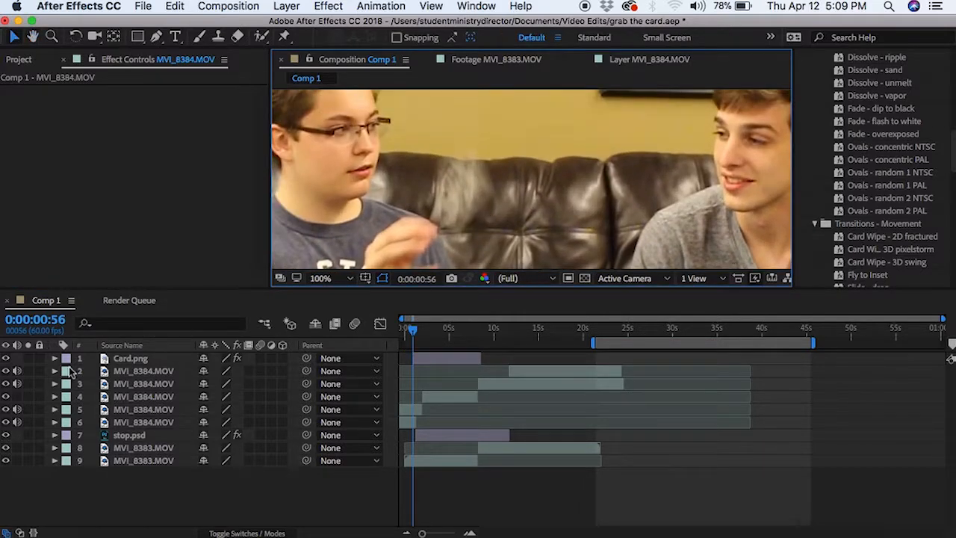
Select Card.png and scrub through the card's flight while panning the composition view.
click(128, 360)
click(430, 329)
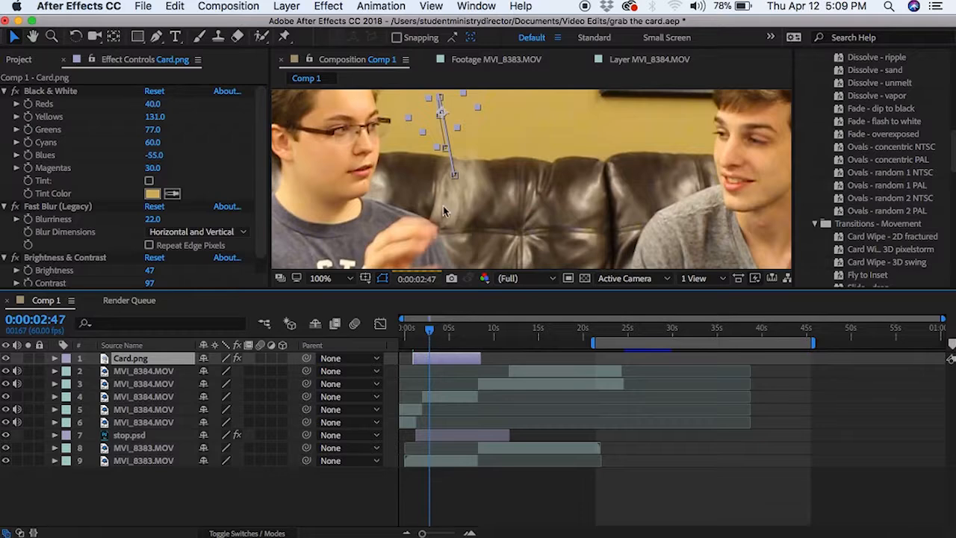
key(space)
drag(386, 179, 390, 231)
drag(430, 329, 411, 344)
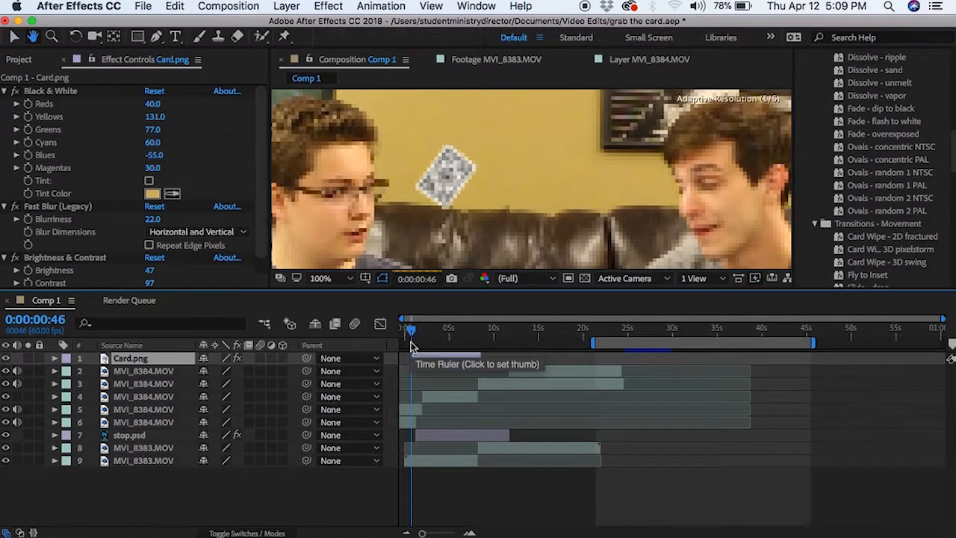
drag(411, 329, 416, 337)
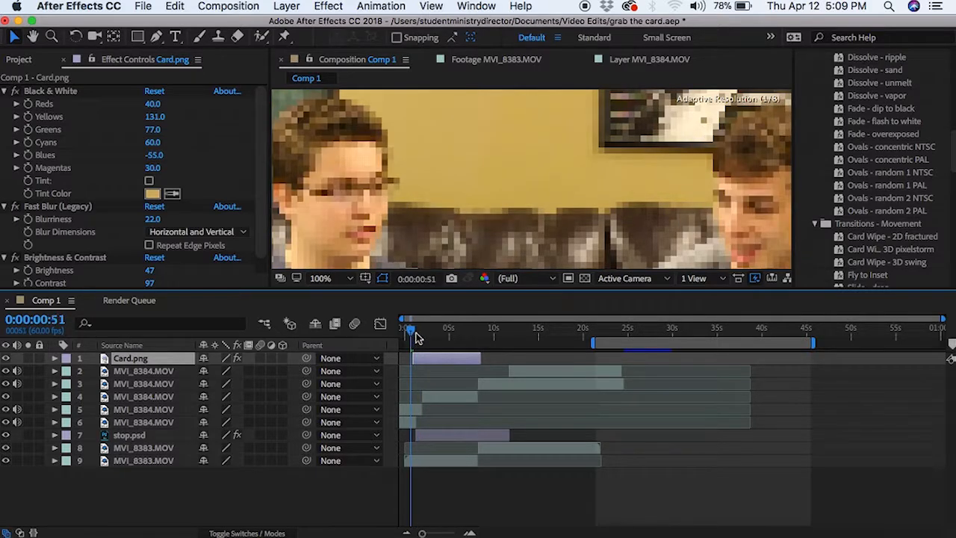
Zoom the timeline to frames, land on 0:00:00:57, deselect layers and zoom the viewer to 25%.
drag(422, 526, 454, 532)
click(557, 334)
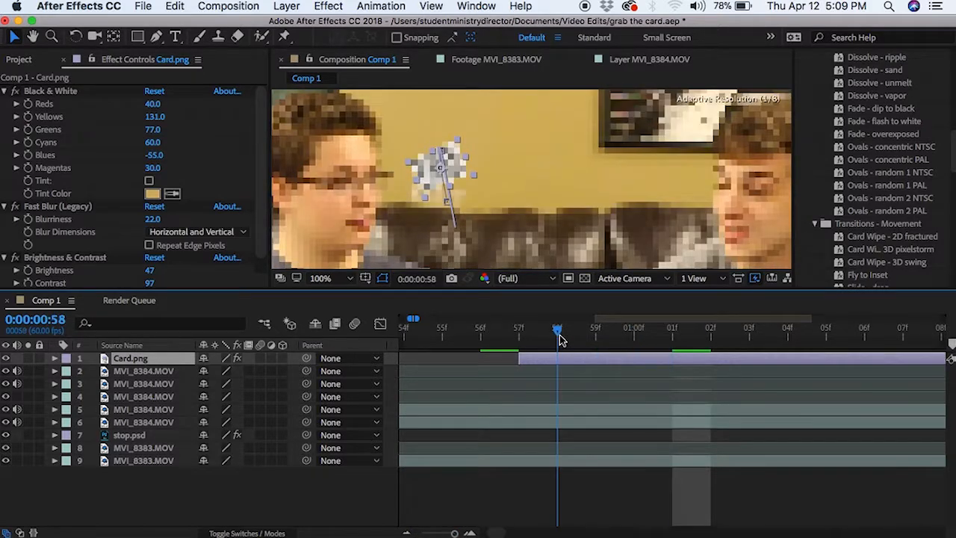
click(480, 334)
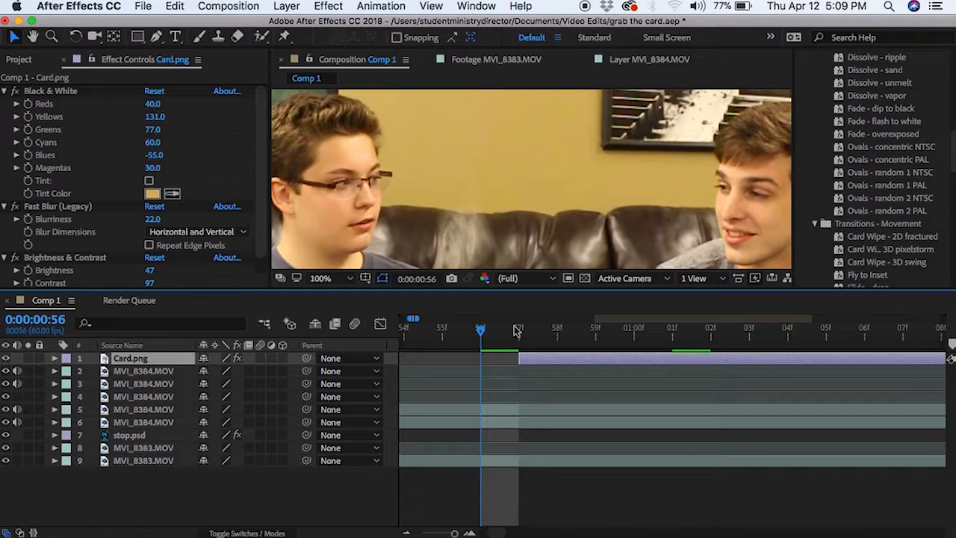
click(518, 331)
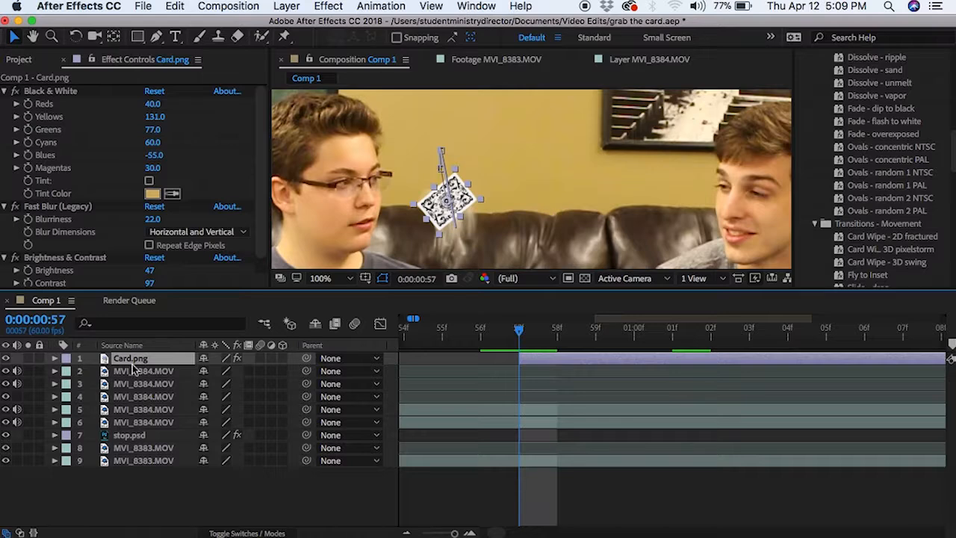
click(132, 483)
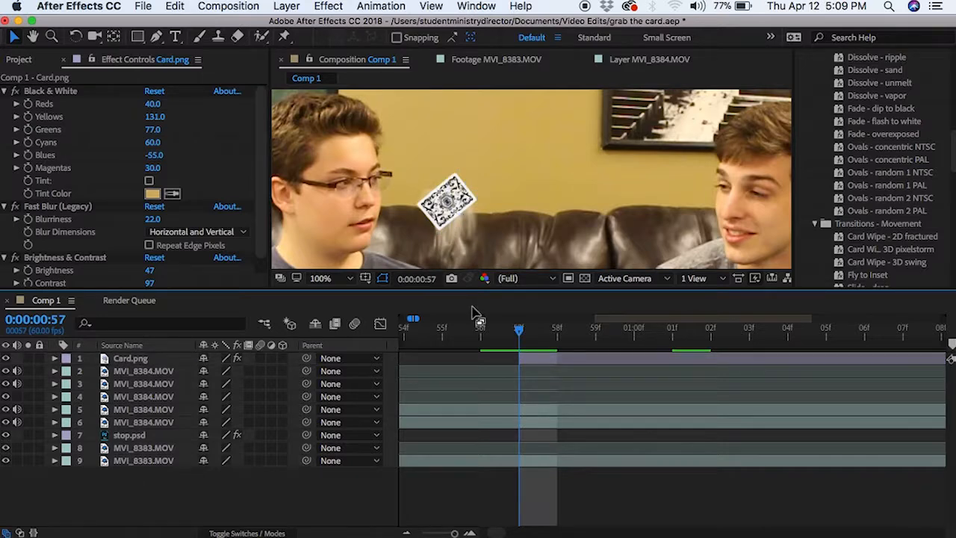
click(503, 213)
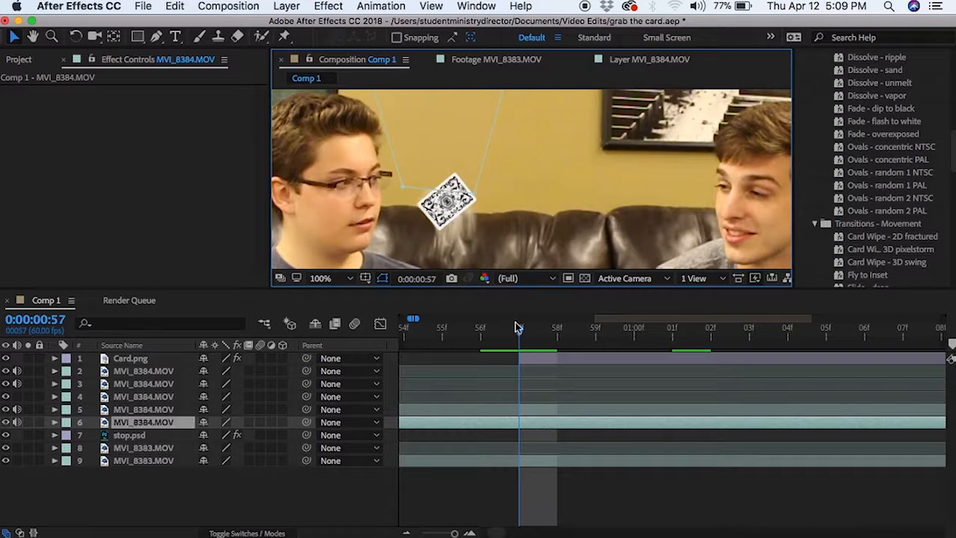
click(111, 490)
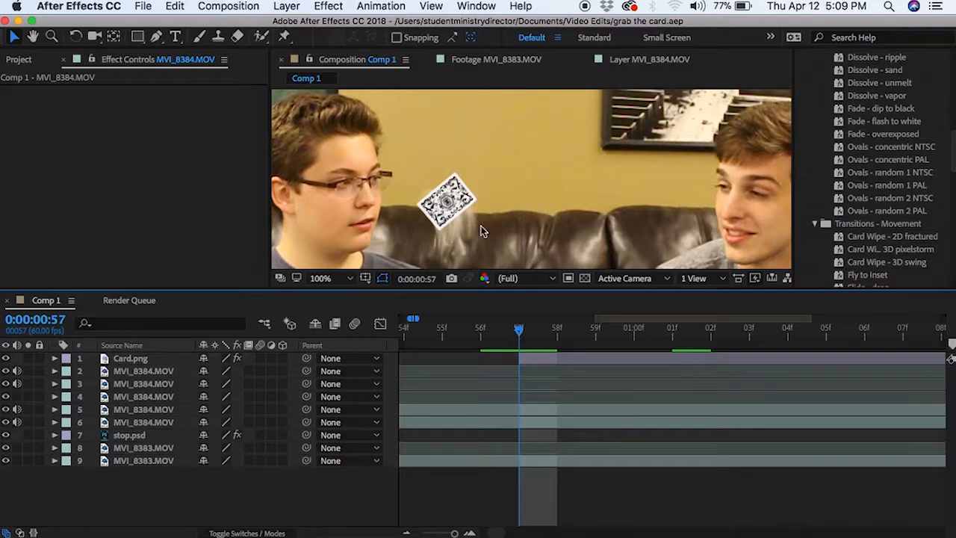
scroll(482, 230, down, 4)
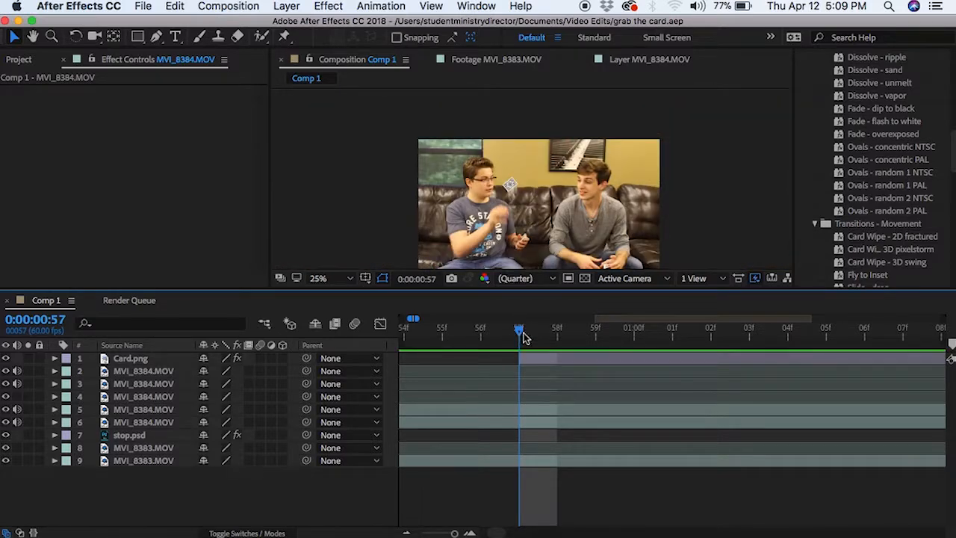
Reveal all Anchor Point properties and step back to 0:00:00:56 on a seconds-scale timeline.
key(a)
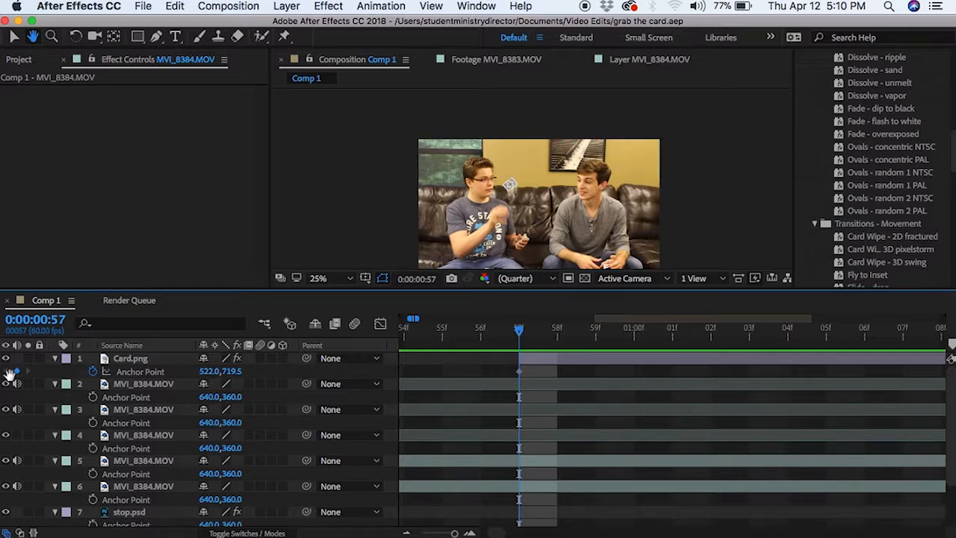
click(128, 183)
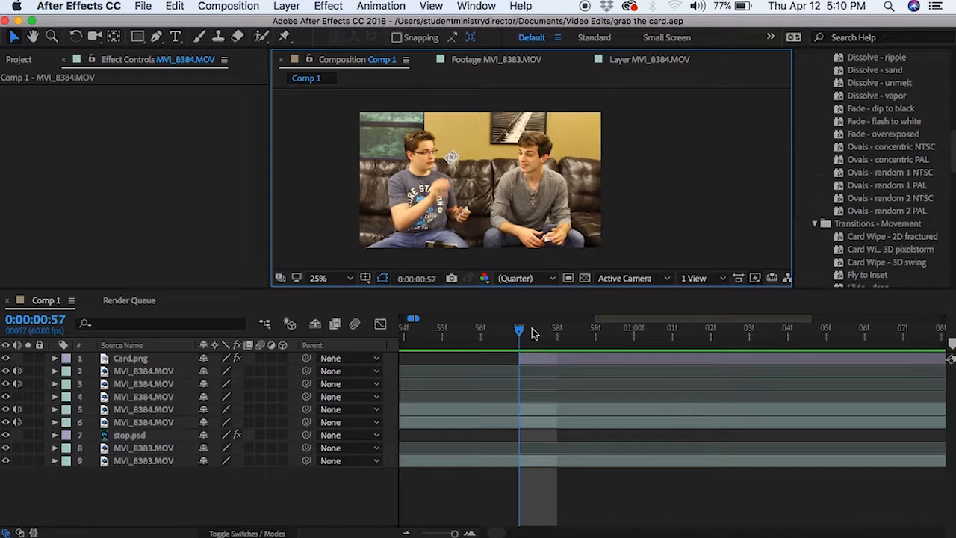
drag(519, 331, 478, 331)
drag(452, 534, 448, 534)
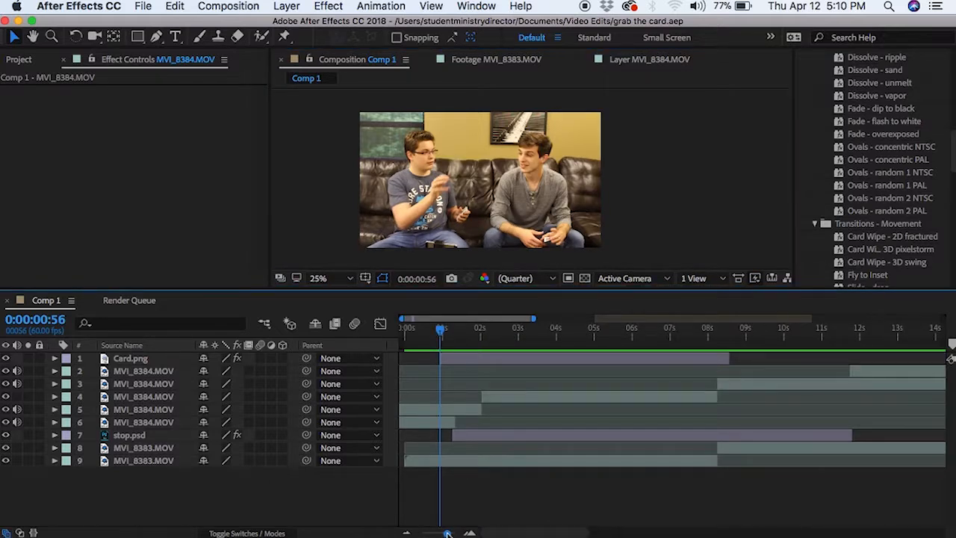
drag(441, 331, 426, 331)
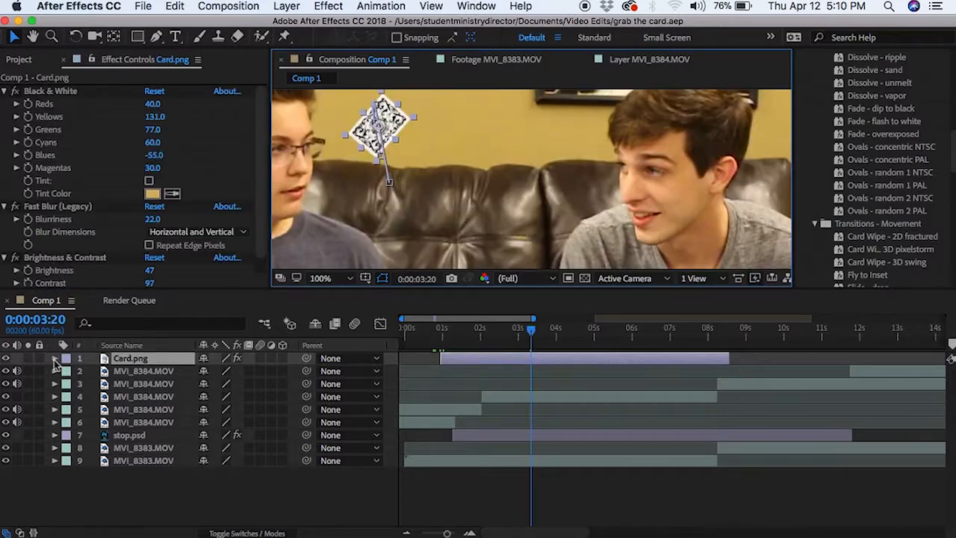
Expand Card.png, check the card near 8 seconds, then stop and select stop.psd's Fast Blur.
click(54, 359)
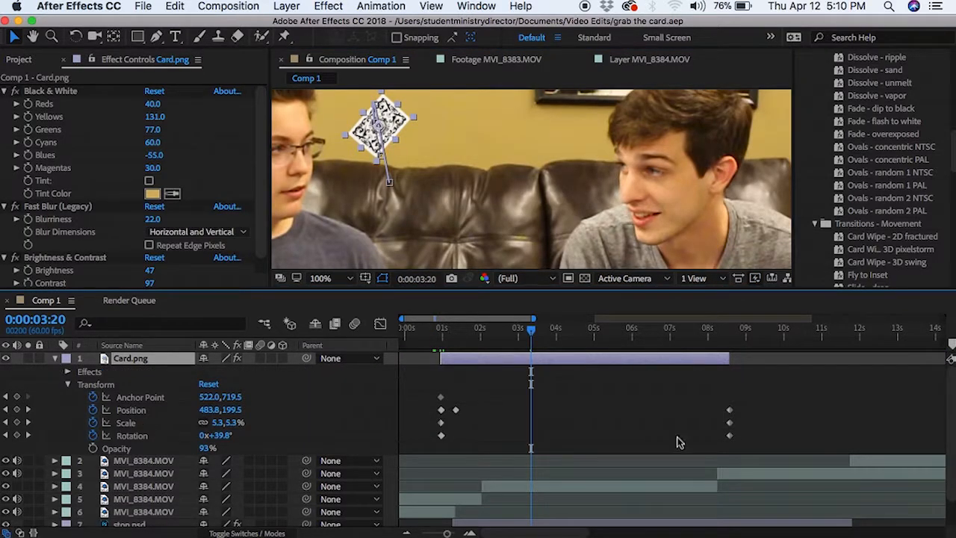
click(709, 330)
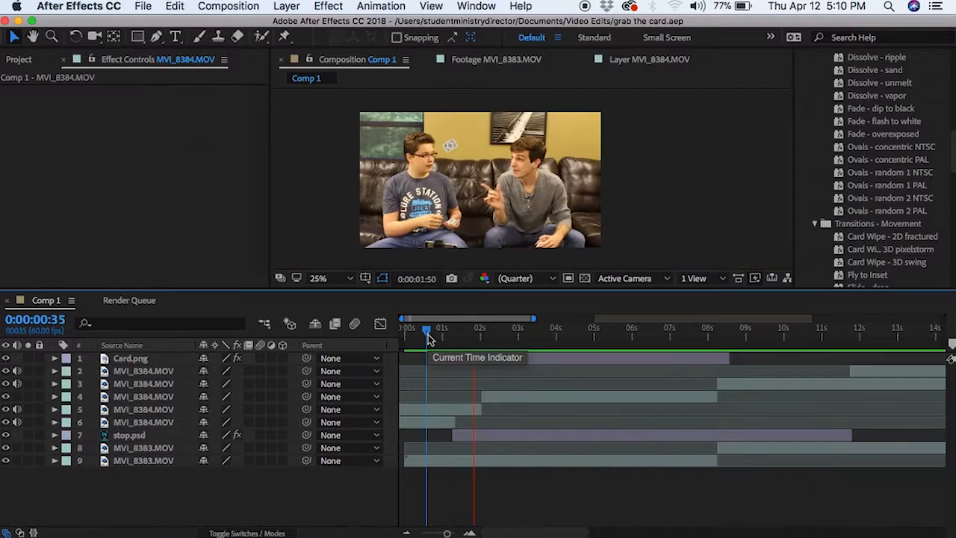
key(space)
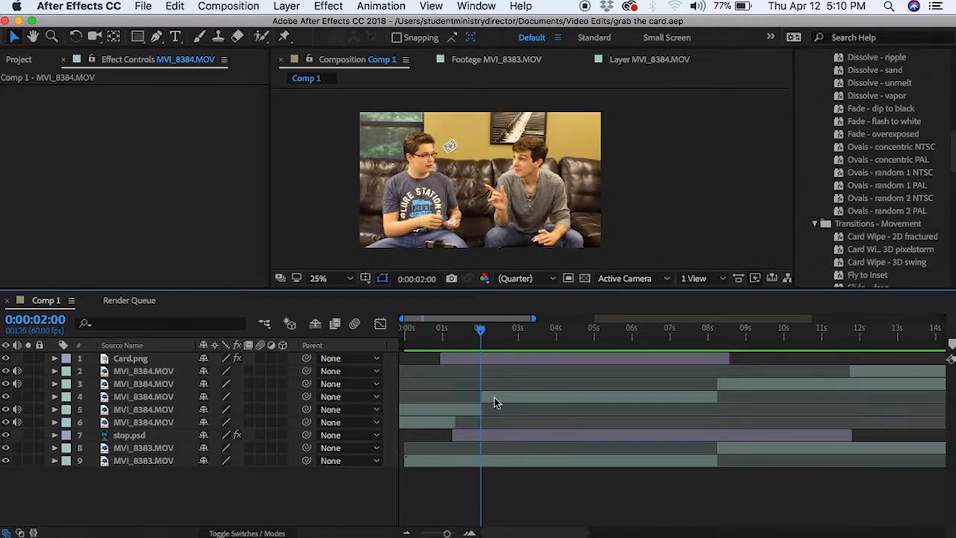
click(132, 436)
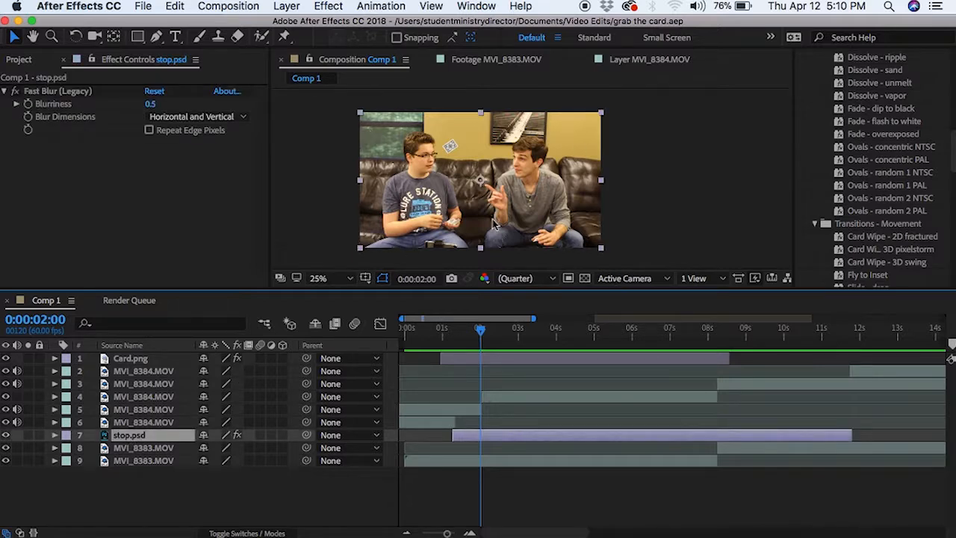
Go to 0:00:03:20, select Card.png to show its effects, and zoom the viewer onto the card.
click(415, 163)
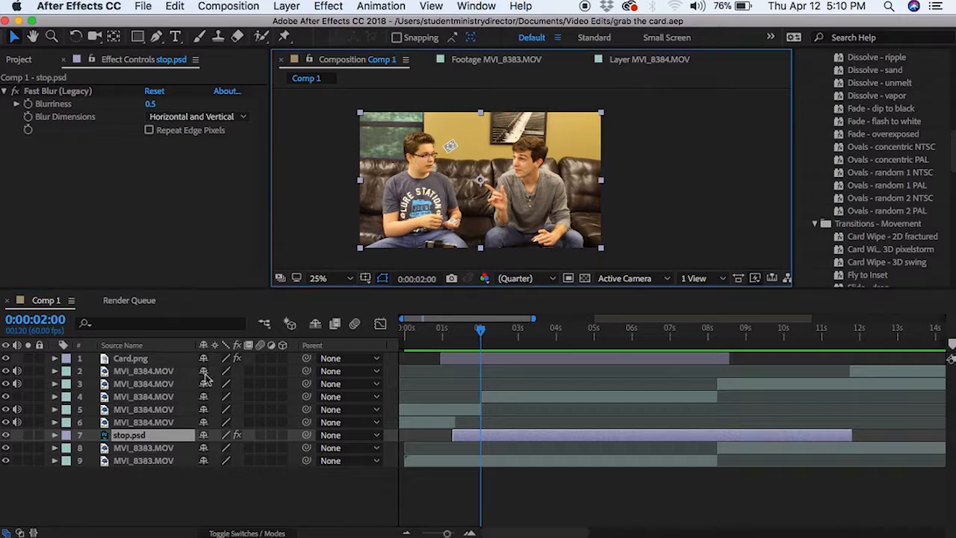
drag(489, 333, 557, 339)
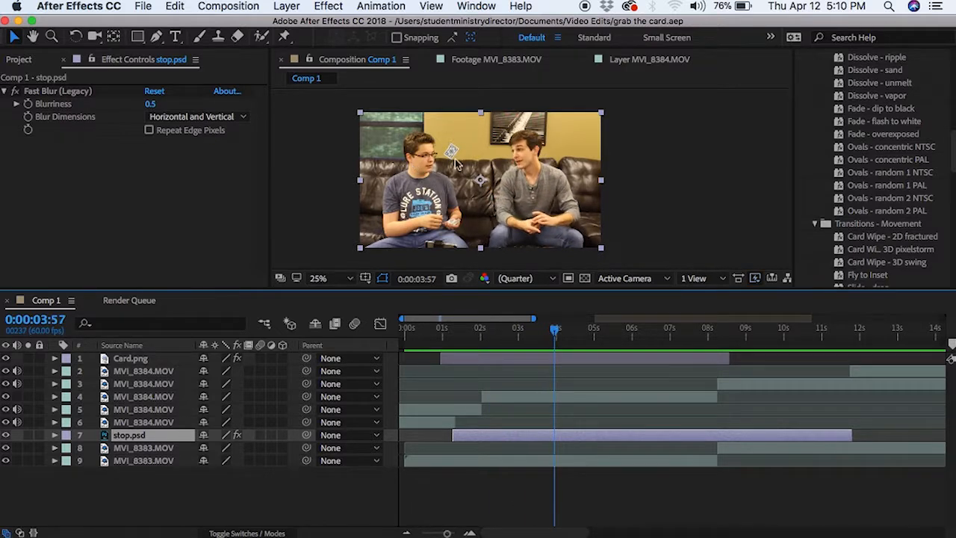
click(532, 330)
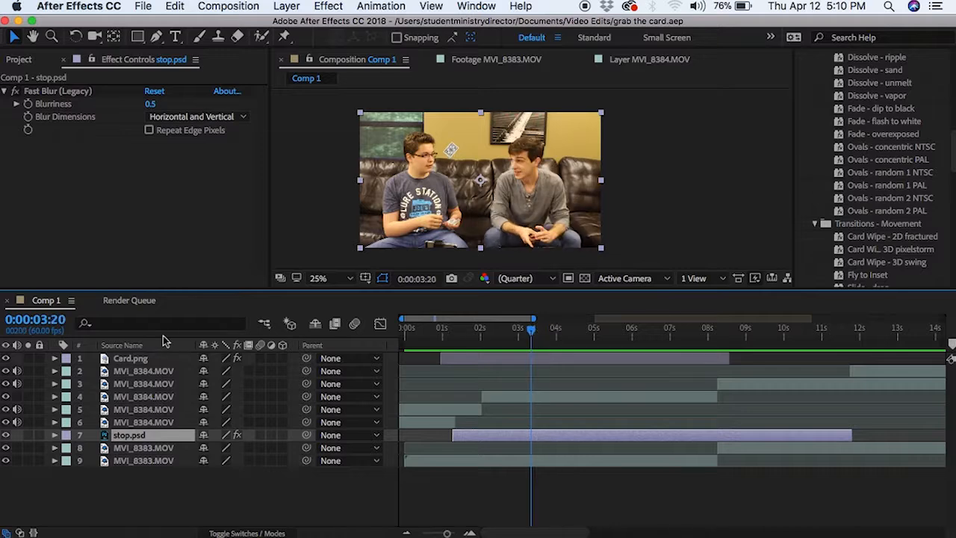
click(135, 360)
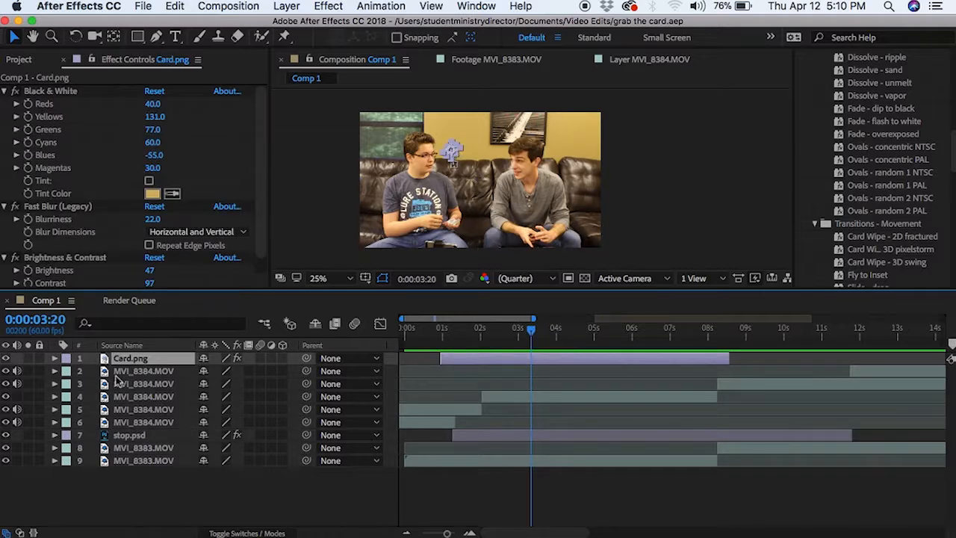
scroll(453, 157, up, 3)
key(space)
drag(329, 159, 508, 228)
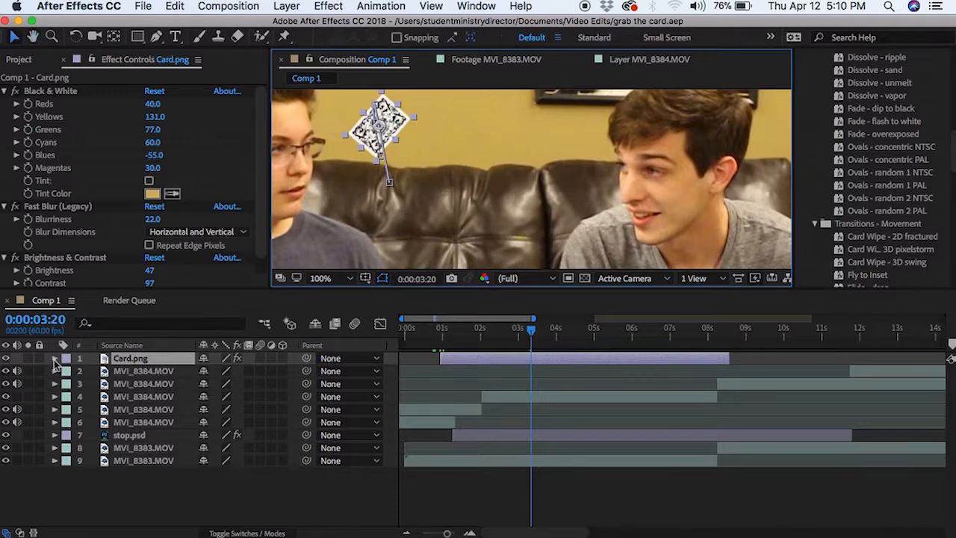
Expand Card.png's Transform keyframes, review 0:00:08:18–0:00:08:34 ending at 8:24, then select stop.psd.
click(54, 358)
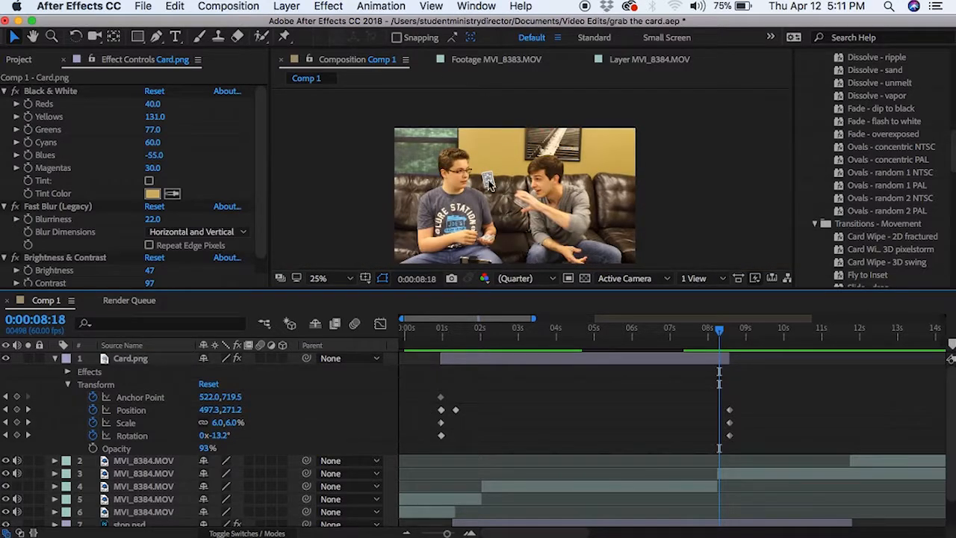
drag(726, 333, 730, 333)
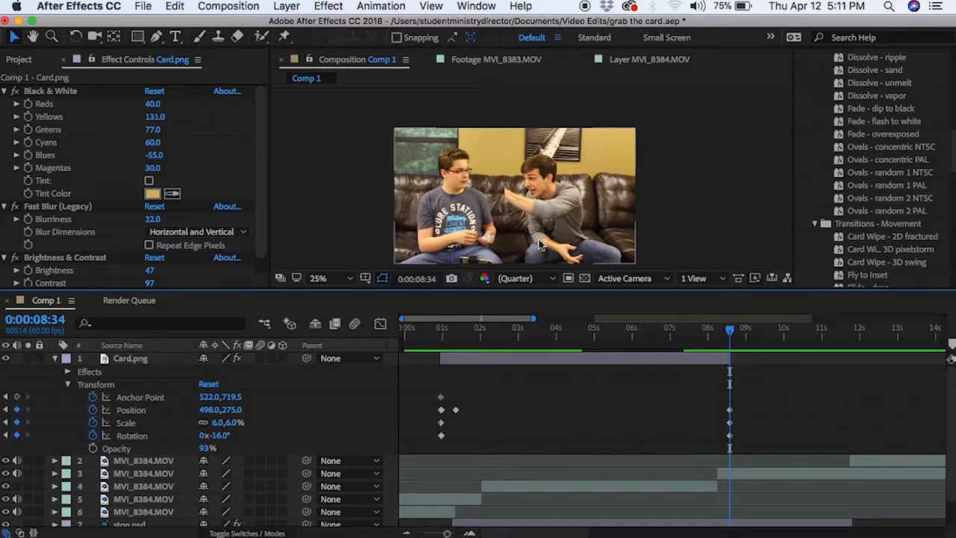
drag(729, 333, 728, 333)
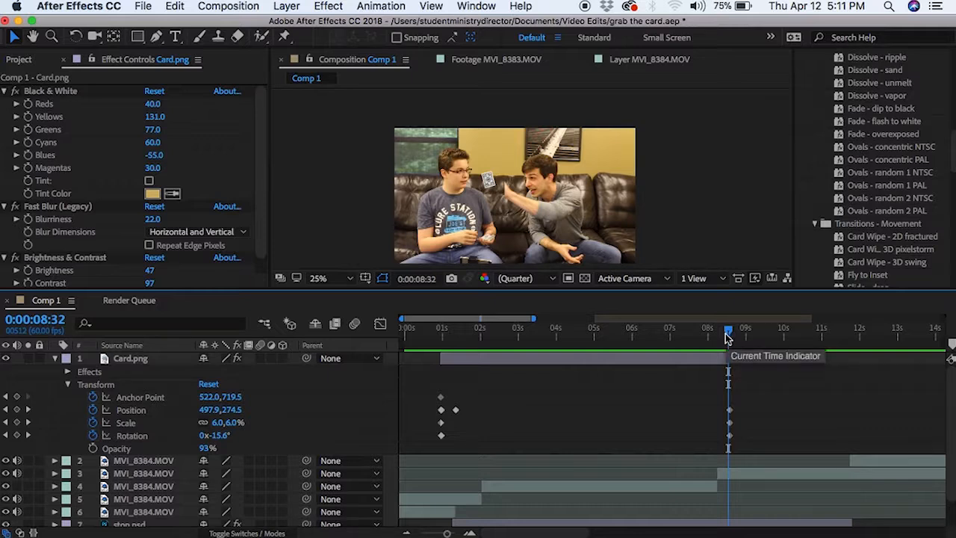
drag(728, 336, 718, 336)
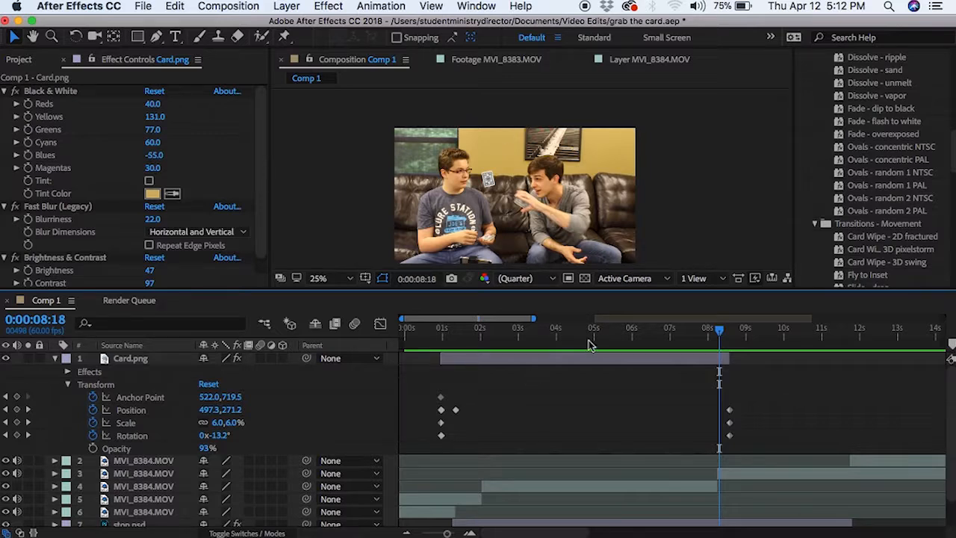
drag(721, 334, 724, 334)
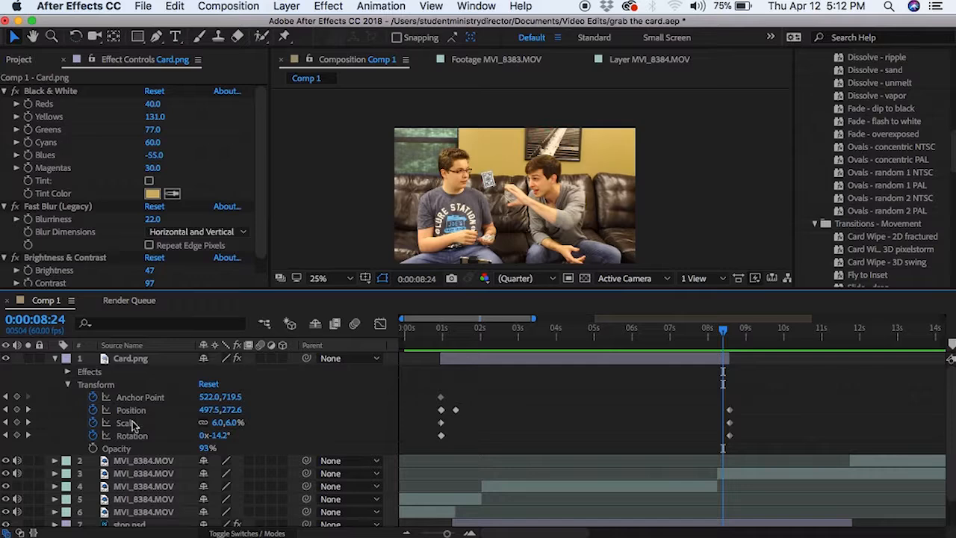
scroll(135, 426, down, 2)
click(120, 495)
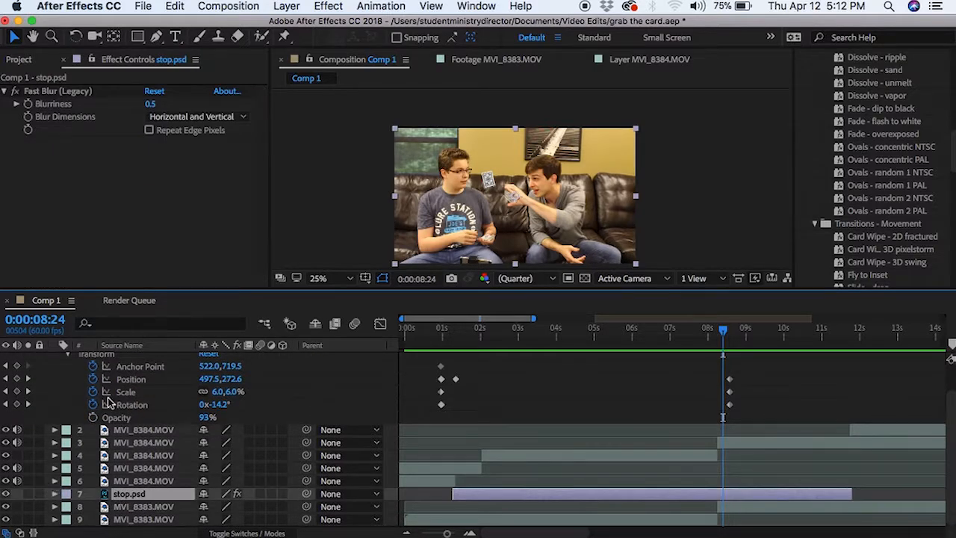
scroll(112, 404, up, 2)
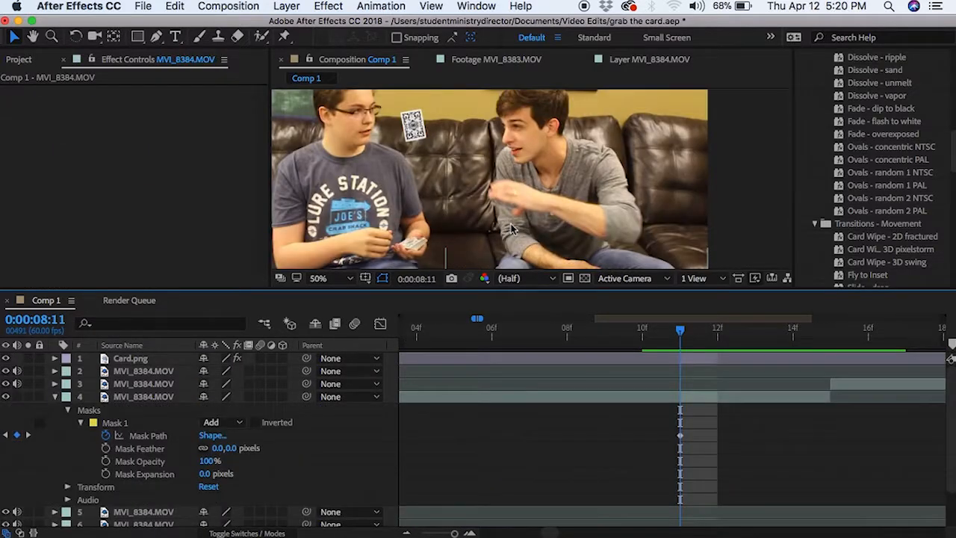
Select Mask 1 on layer 4 MVI_8384.MOV and switch to the Pen tool.
scroll(523, 179, down, 2)
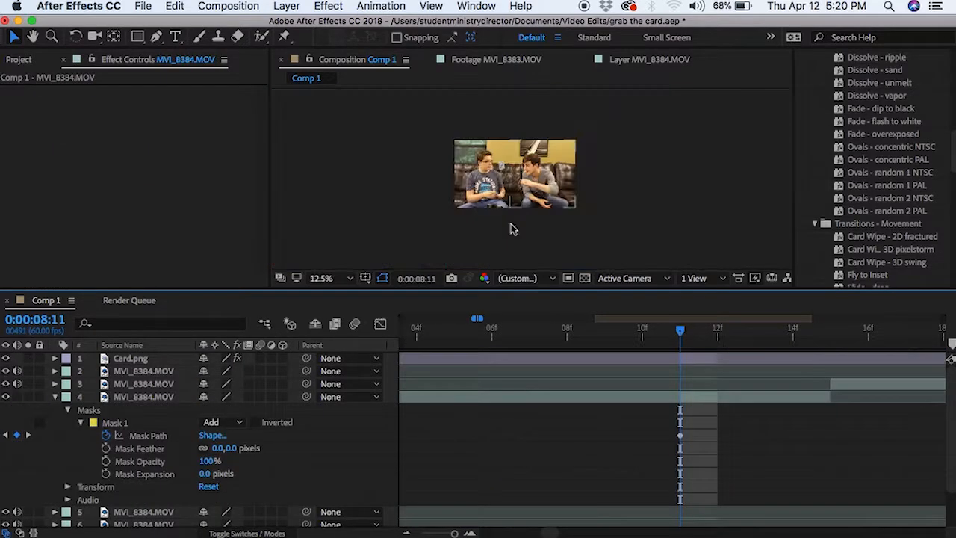
click(531, 179)
scroll(537, 186, up, 1)
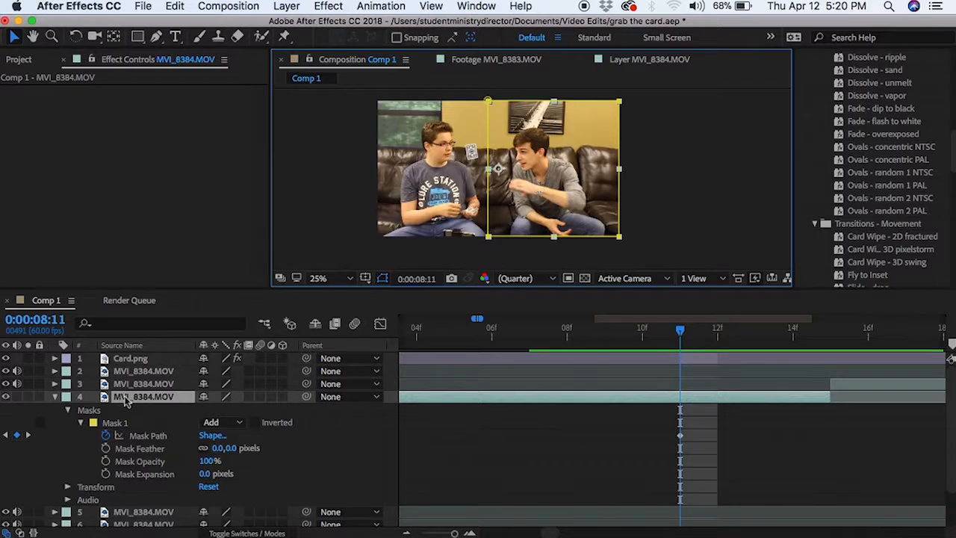
click(117, 423)
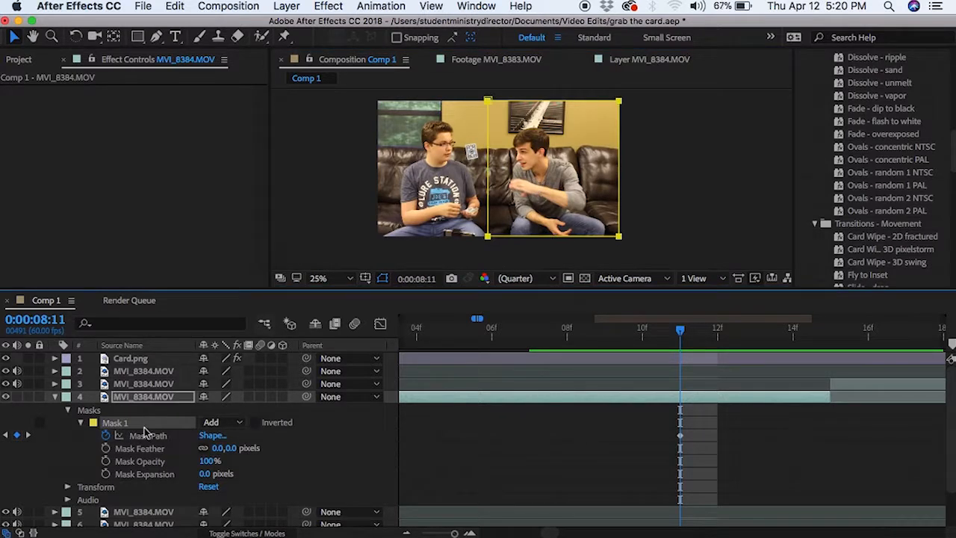
key(g)
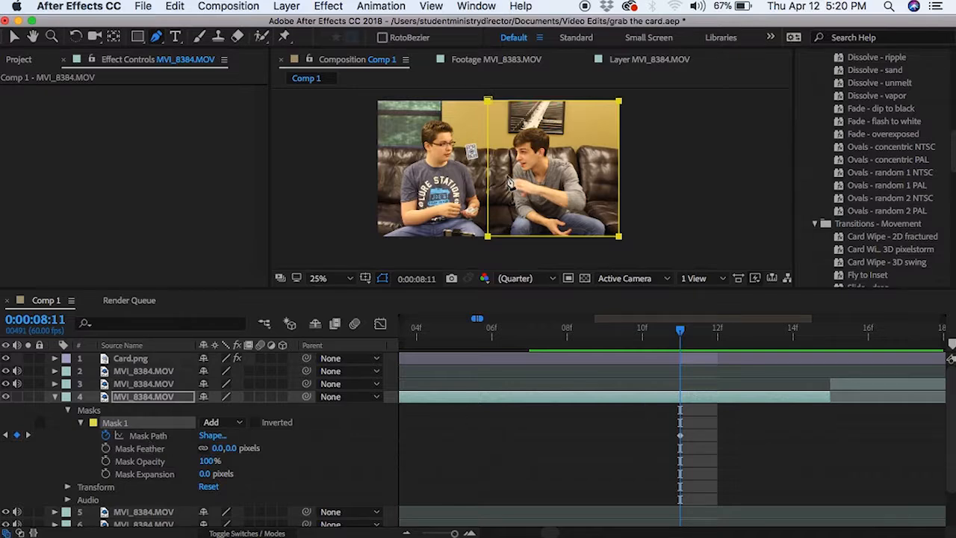
Zoom the viewer, select stop.psd and return to the Selection tool.
scroll(508, 183, up, 2)
scroll(508, 183, up, 2)
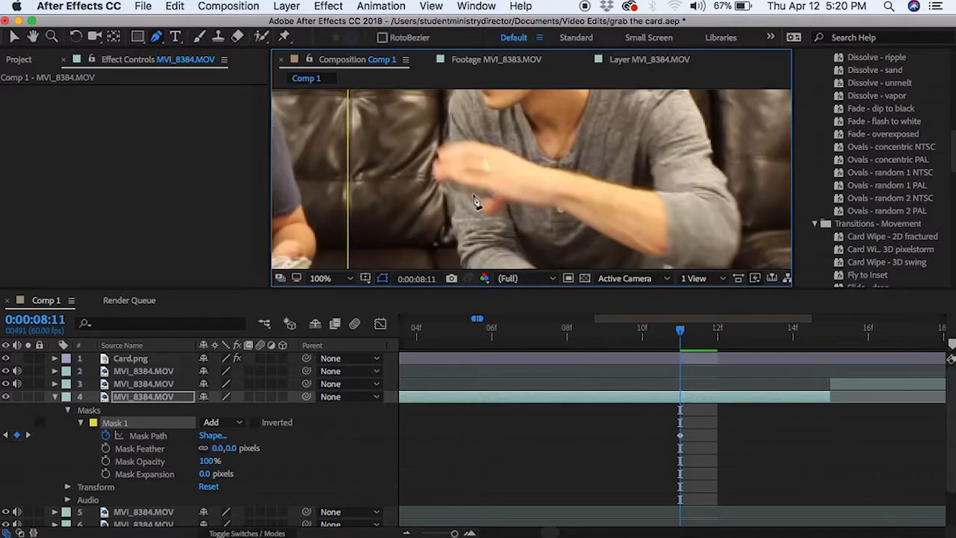
scroll(363, 167, down, 2)
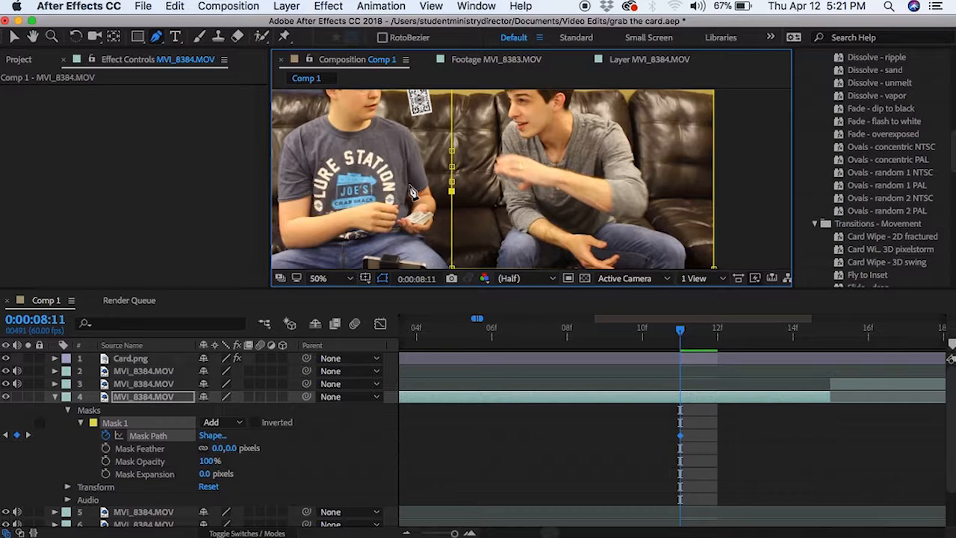
scroll(127, 457, down, 2)
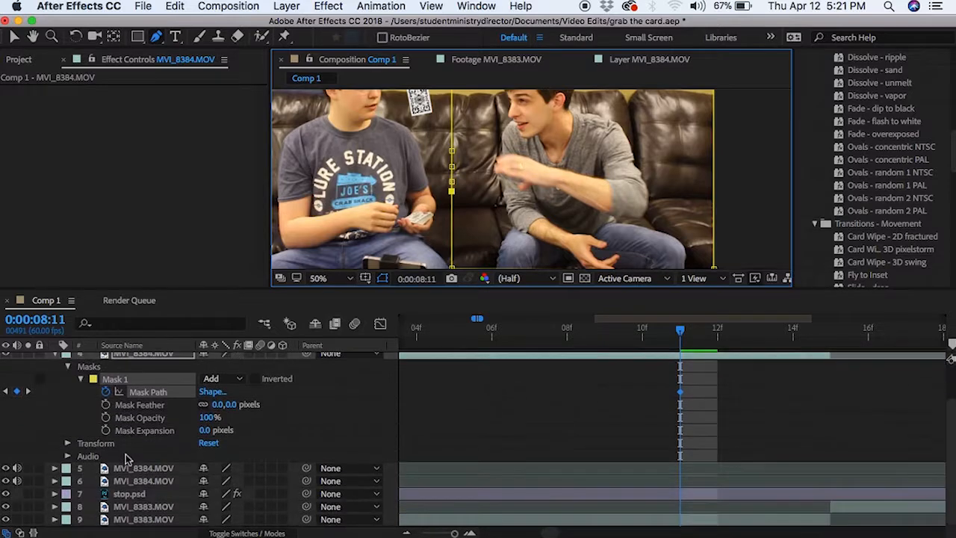
click(127, 494)
scroll(46, 423, up, 1)
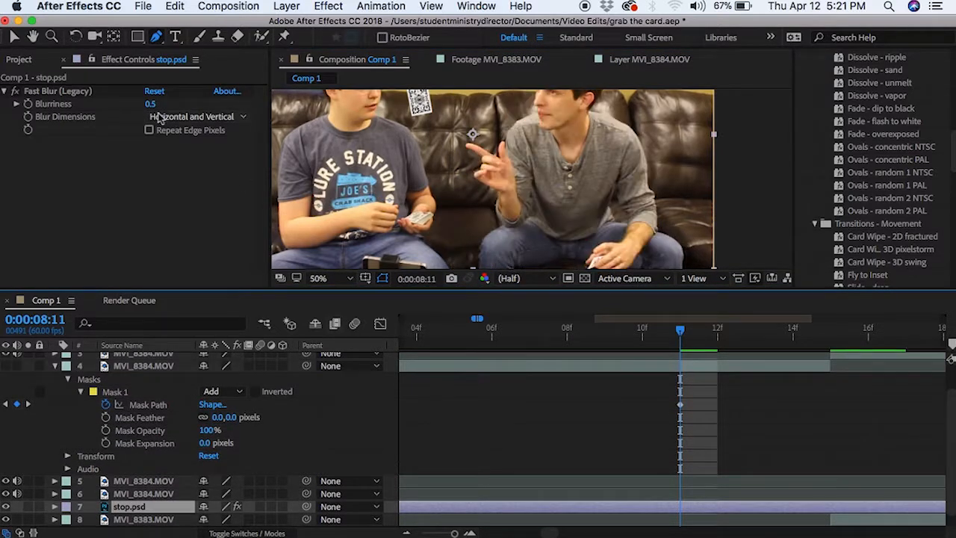
click(13, 37)
scroll(488, 190, up, 2)
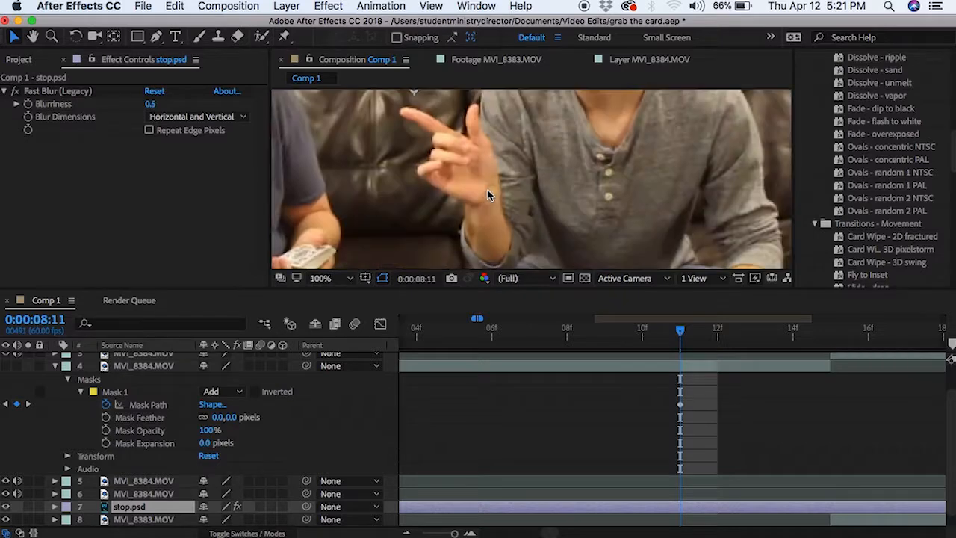
scroll(488, 190, down, 4)
Narrow the footage layer to compare the couch clips, then zoom onto the hand and reselect the masked layer.
click(624, 154)
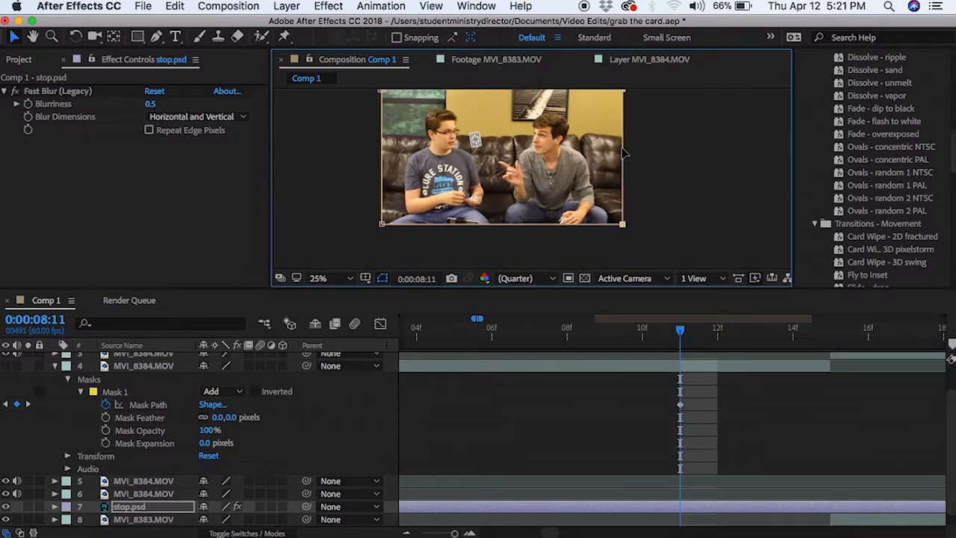
drag(625, 159, 501, 163)
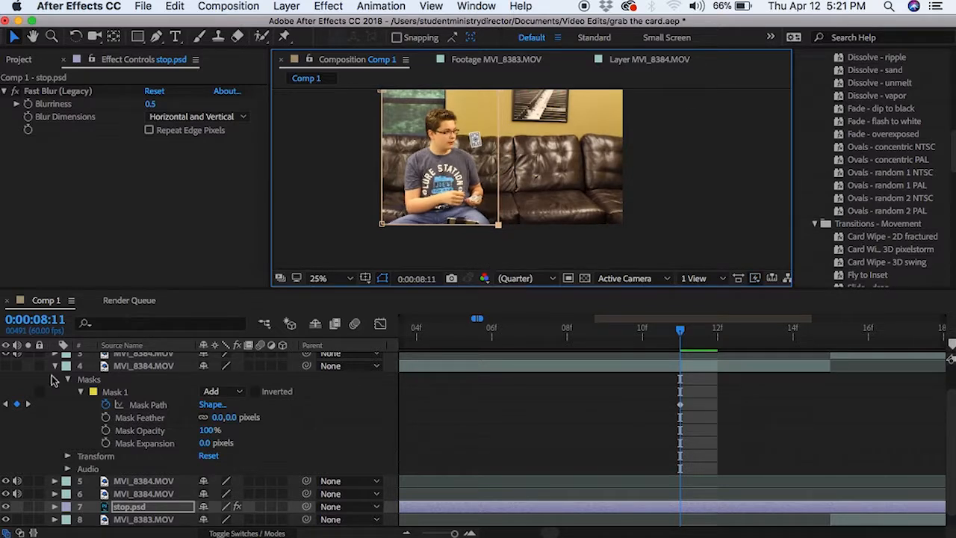
click(6, 366)
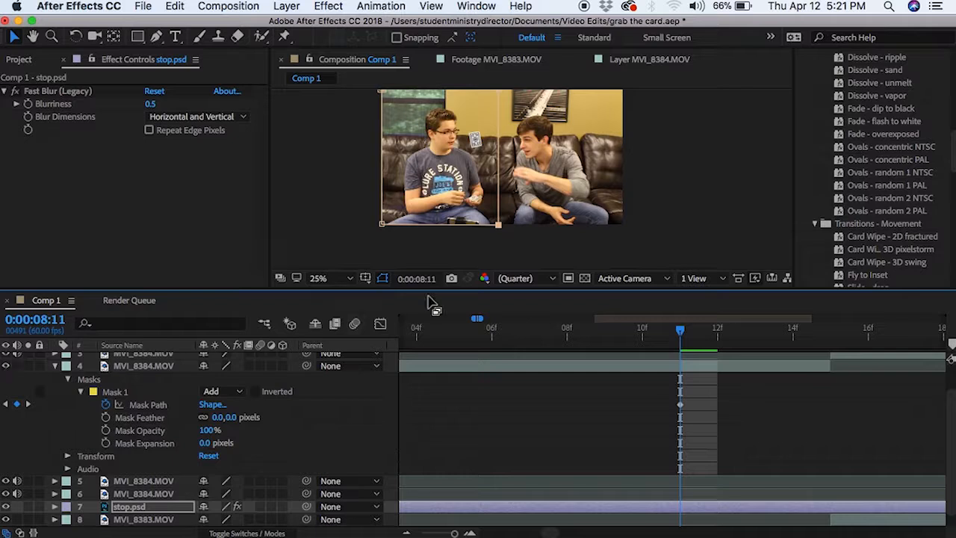
click(646, 183)
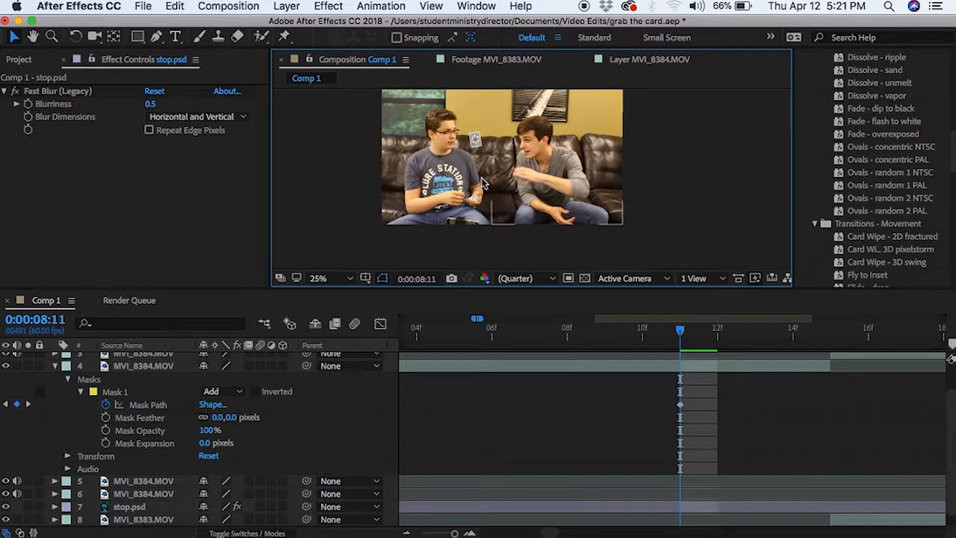
scroll(486, 183, up, 4)
drag(432, 185, 418, 207)
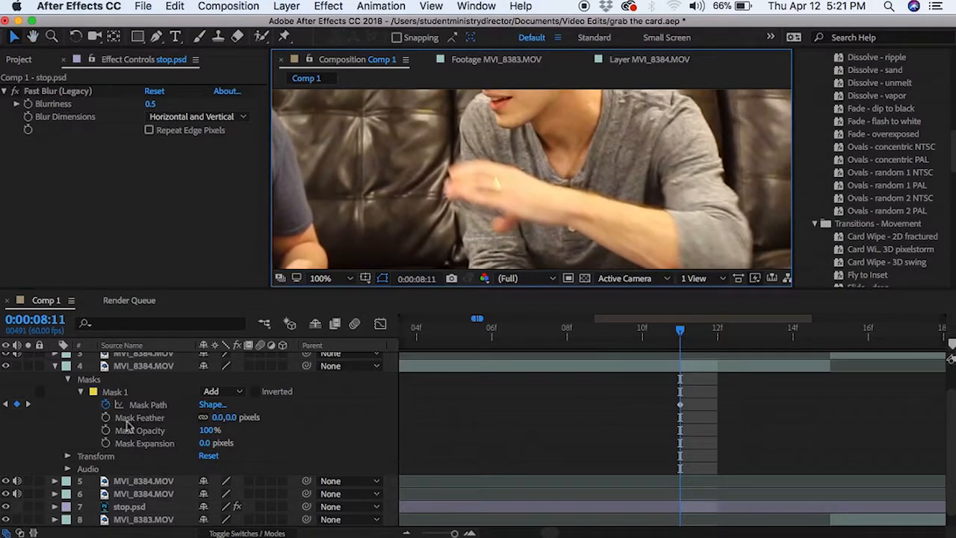
click(133, 370)
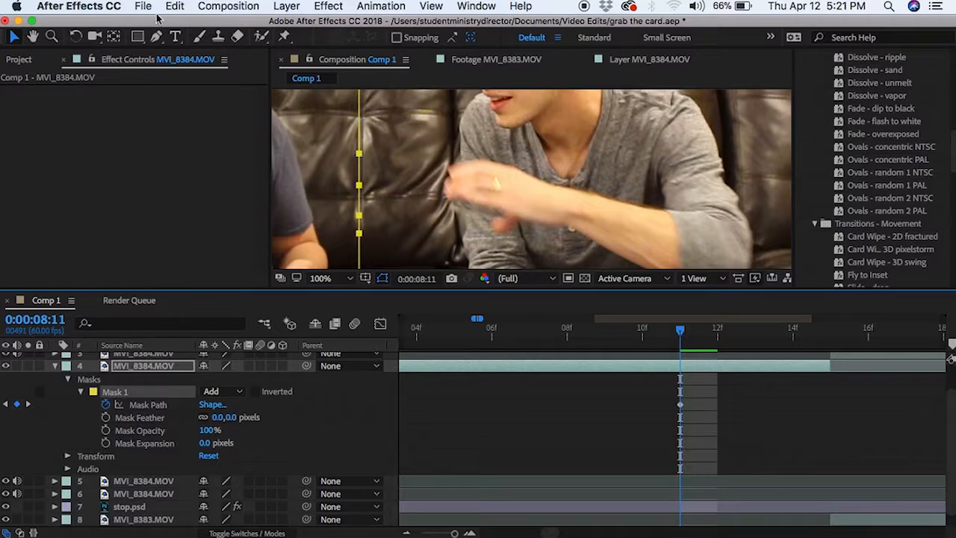
Shift Mask 1 to the right and pull one vertex out toward the man's hand.
drag(362, 188, 384, 189)
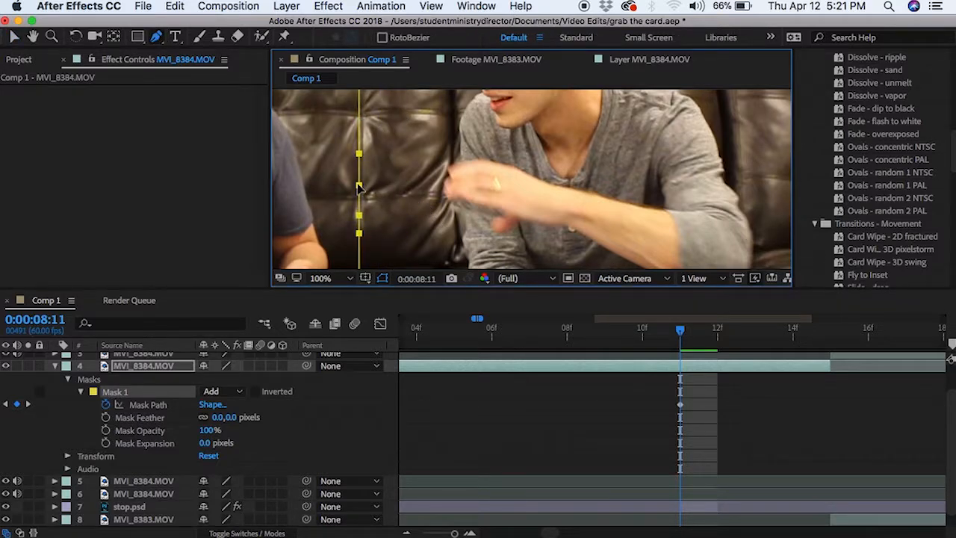
drag(437, 212, 461, 201)
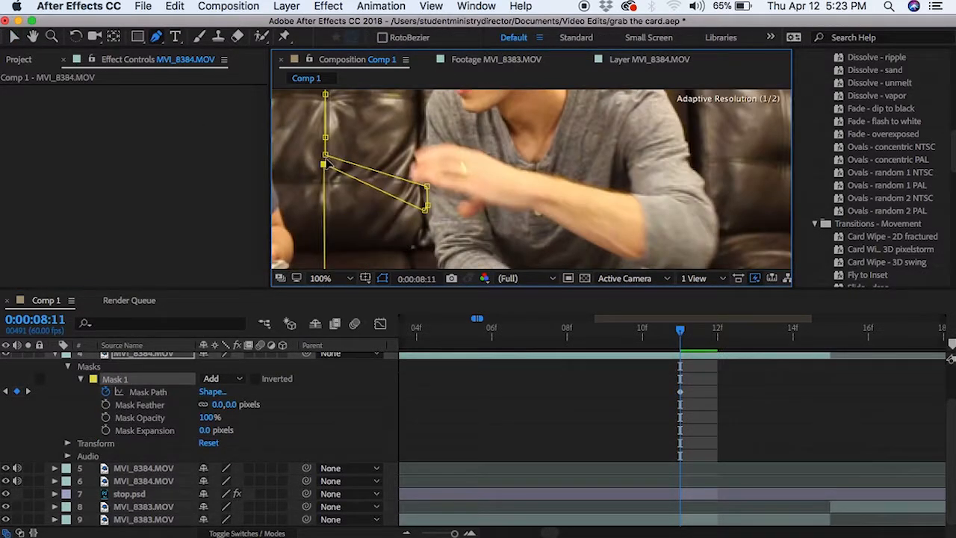
Reshape Mask 1 frame by frame from 0:00:08:11 along the arm and fingers.
drag(328, 163, 326, 155)
key(Page_Down)
mouse_move(424, 195)
mouse_down()
mouse_move(420, 176)
mouse_move(393, 165)
mouse_up()
key(Page_Down)
key(Page_Down)
key(Page_Down)
key(Page_Down)
click(148, 392)
scroll(790, 386, up, 2)
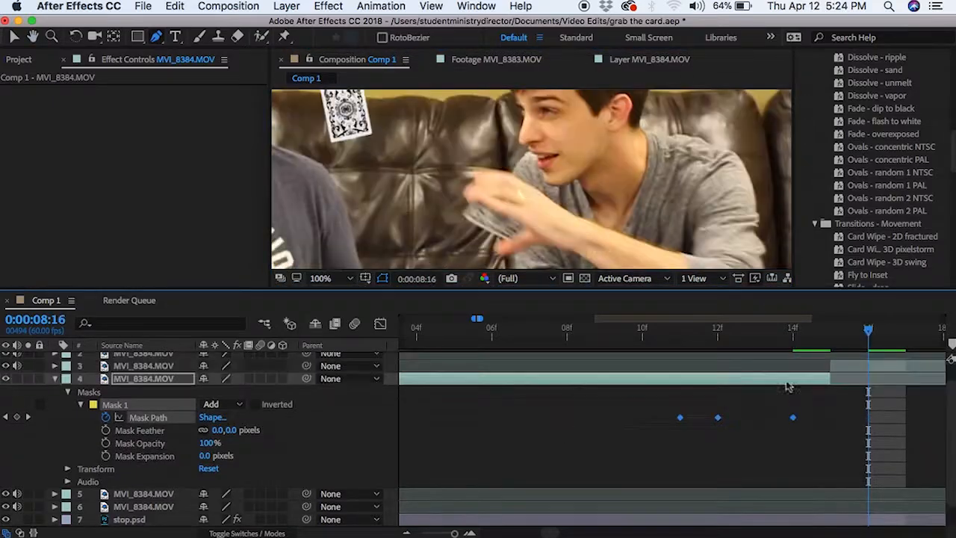
key(Page_Down)
key(Page_Down)
key(Page_Down)
drag(597, 225, 592, 221)
drag(679, 372, 657, 364)
Keyframe the mask tighter around the palm and fingers over the following frames, adding a point.
key(Page_Down)
drag(588, 275, 532, 258)
drag(598, 278, 560, 248)
drag(568, 307, 560, 299)
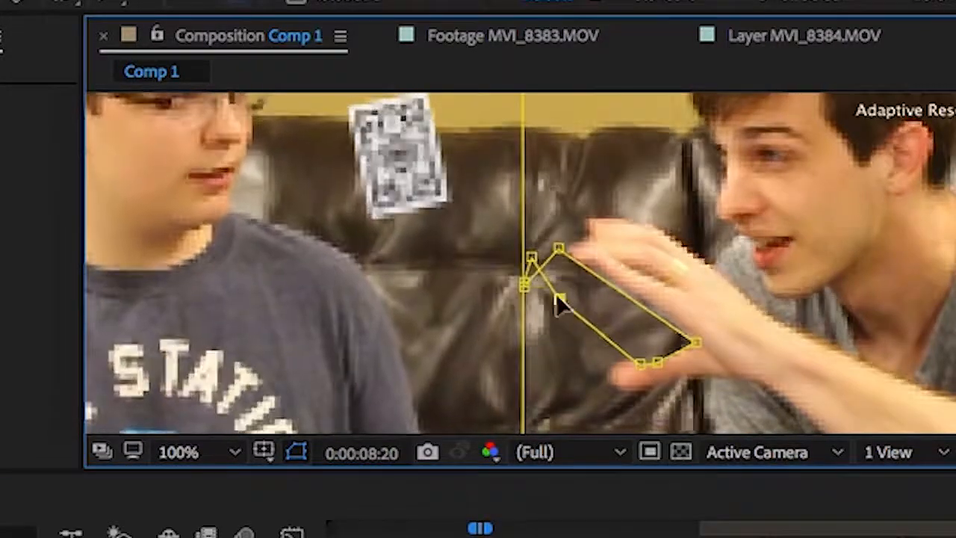
drag(641, 363, 615, 351)
key(Page_Down)
key(Page_Up)
key(Page_Down)
key(Page_Down)
mouse_move(695, 344)
mouse_down()
mouse_move(629, 305)
mouse_move(649, 313)
mouse_up()
drag(600, 346, 587, 341)
key(Page_Down)
drag(649, 313, 624, 303)
drag(628, 340, 614, 322)
mouse_move(523, 285)
mouse_down()
mouse_move(512, 245)
mouse_move(513, 276)
mouse_up()
key(Page_Down)
drag(579, 341, 552, 331)
mouse_move(613, 322)
mouse_down()
mouse_move(593, 321)
mouse_move(614, 301)
mouse_up()
key(Page_Down)
key(Page_Up)
drag(505, 399, 526, 399)
drag(507, 133, 531, 127)
Move mask points inward onto the hand across the next several frames.
scroll(703, 273, down, 1)
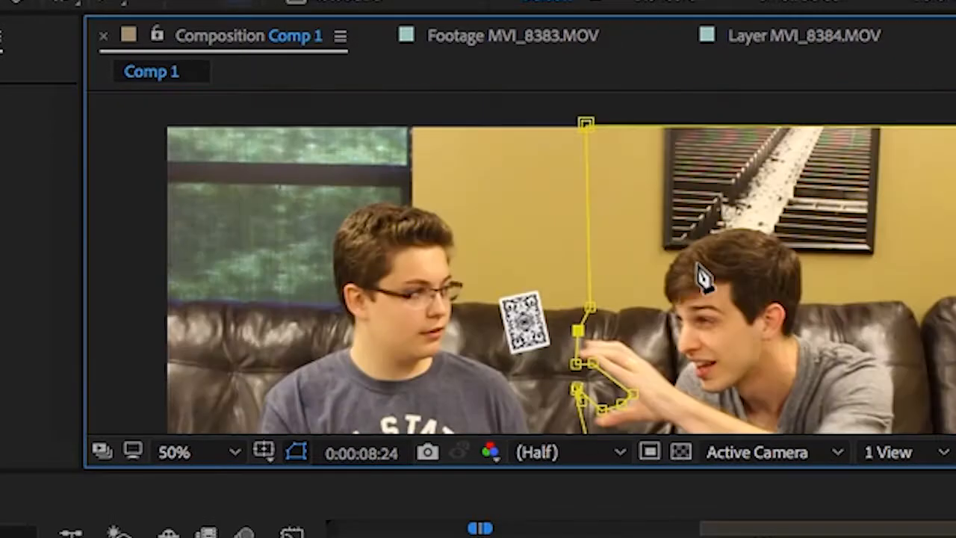
key(Page_Down)
scroll(702, 273, up, 1)
drag(643, 237, 615, 213)
drag(693, 327, 688, 321)
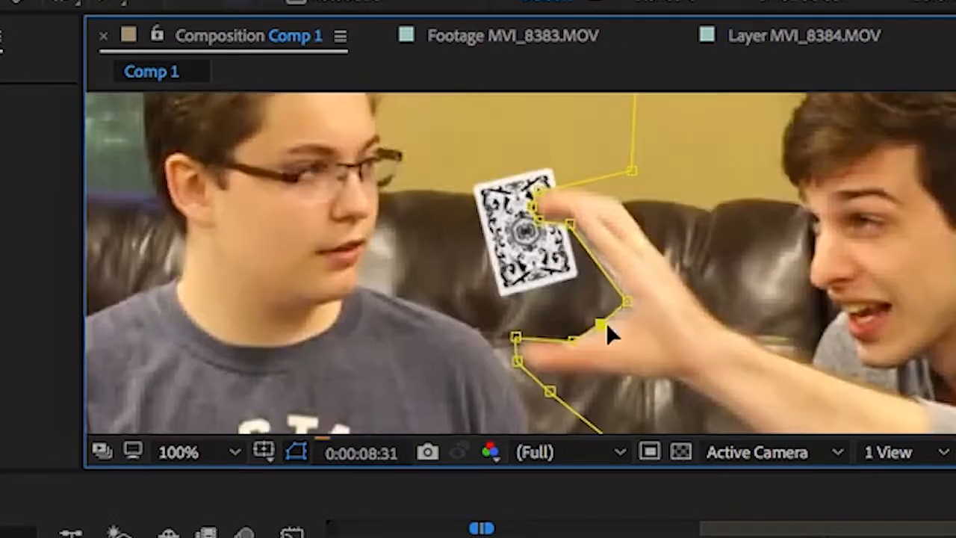
key(Page_Down)
drag(523, 165, 516, 119)
key(Page_Down)
key(Page_Down)
key(Page_Down)
key(Page_Down)
key(Page_Up)
key(Page_Down)
key(Page_Up)
Spread the mask outward around the fingers, thumb and card up to about 0:00:08:52.
key(Page_Down)
key(Page_Down)
drag(486, 149, 473, 115)
drag(491, 182, 424, 177)
drag(520, 134, 522, 101)
key(Page_Down)
key(Page_Down)
key(Page_Down)
scroll(687, 192, down, 1)
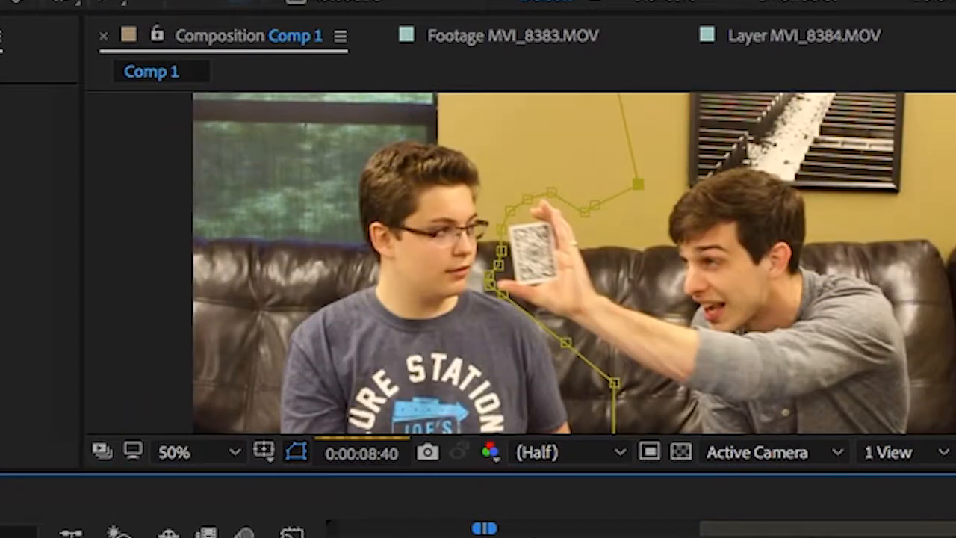
key(Page_Up)
key(Page_Up)
scroll(687, 192, up, 1)
key(Page_Down)
key(Page_Down)
key(Page_Down)
key(Page_Down)
drag(403, 331, 384, 324)
drag(427, 262, 412, 263)
key(Page_Down)
key(Page_Down)
key(Page_Down)
key(Page_Down)
key(Page_Down)
key(Page_Down)
key(Page_Down)
key(Page_Down)
key(Page_Down)
key(Page_Down)
key(Page_Down)
key(Page_Down)
key(Page_Down)
key(Page_Down)
key(Page_Down)
key(Page_Down)
key(Page_Down)
key(Page_Down)
key(Page_Down)
key(Page_Down)
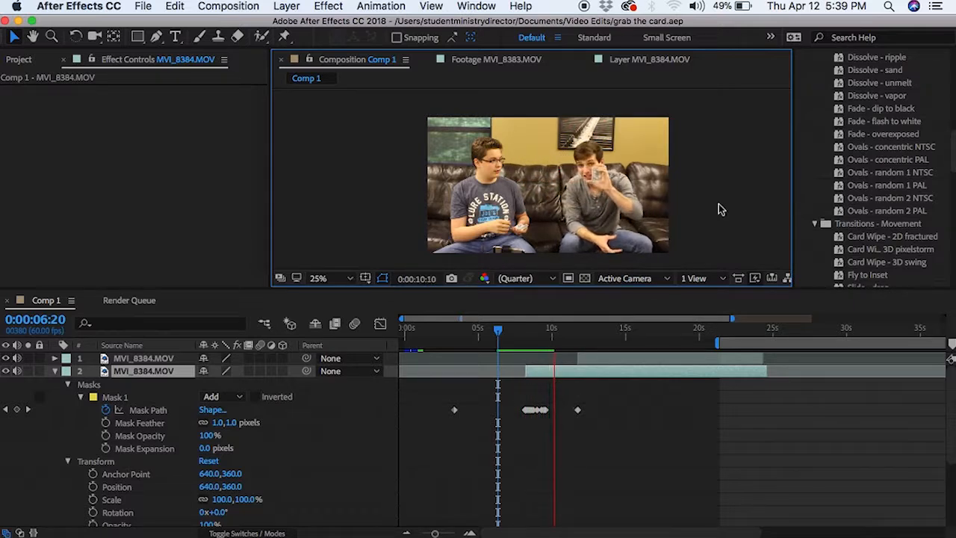
Preview the card grab from 6:20 and 7:55, checking the mask at 8:13 with the layer deselected.
click(500, 336)
key(space)
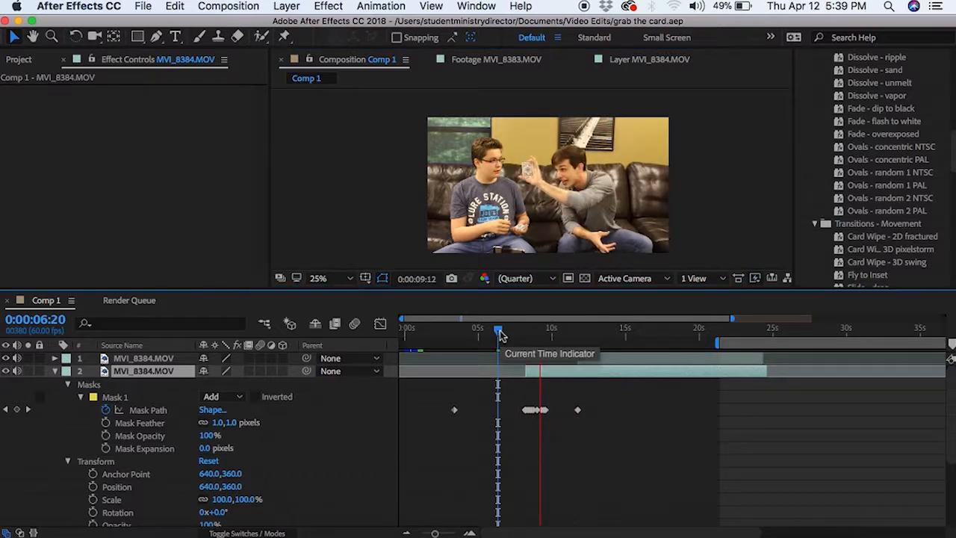
click(505, 336)
drag(508, 336, 523, 337)
key(space)
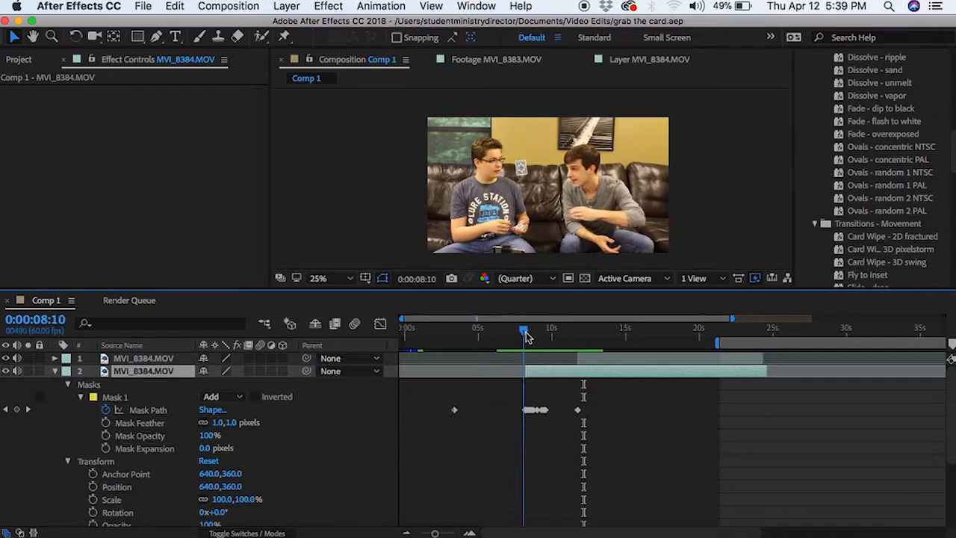
key(space)
drag(524, 337, 527, 336)
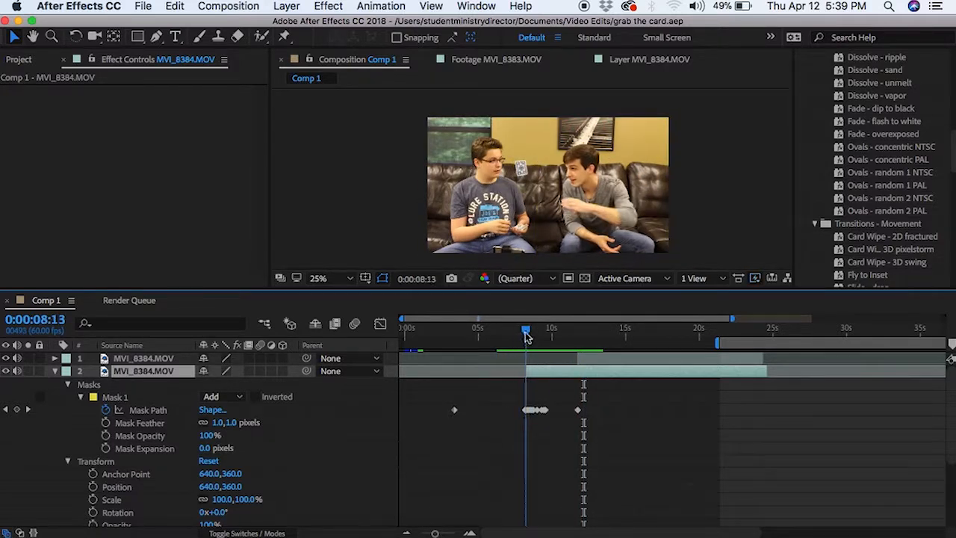
click(352, 203)
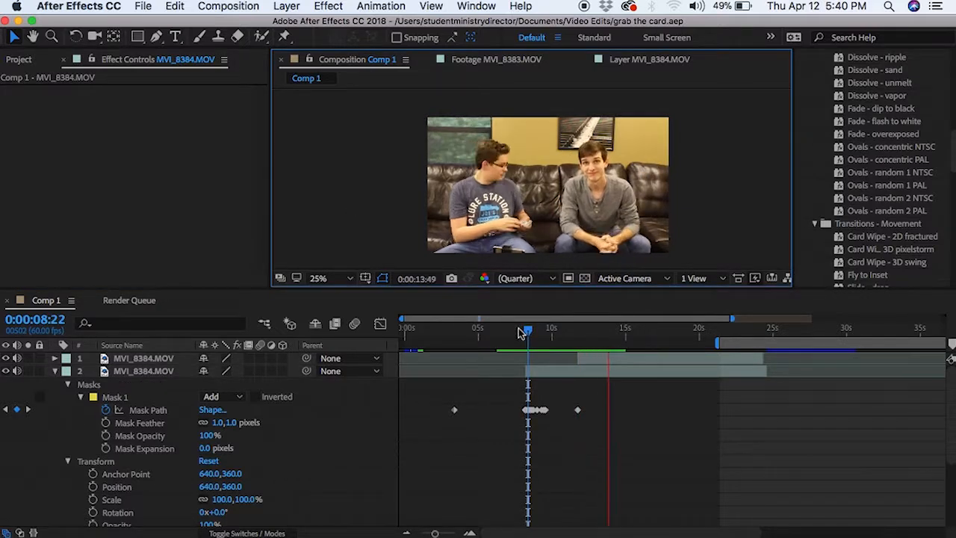
key(space)
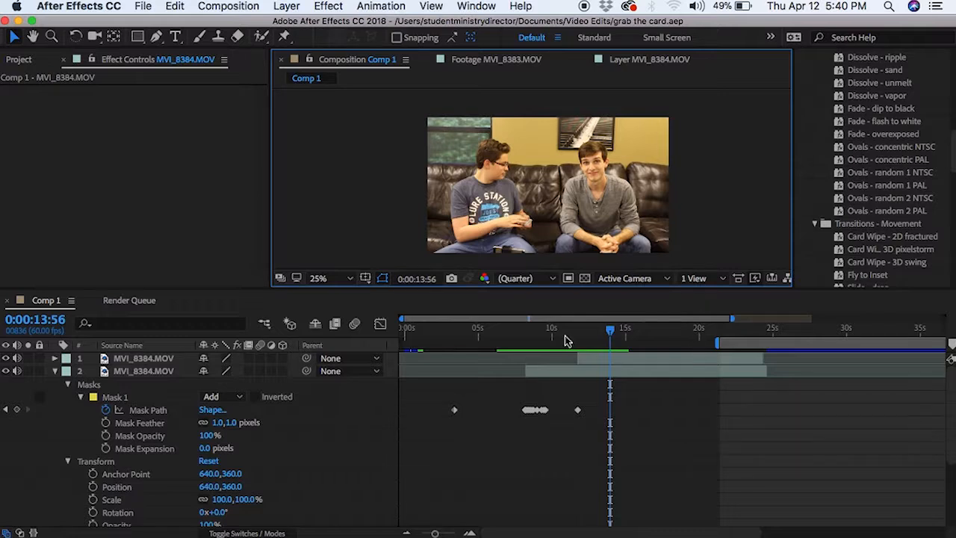
Zoom the timeline out to the full minute and play Comp 1 from the start in a maximized viewer.
drag(436, 533, 417, 534)
drag(478, 333, 390, 336)
key(space)
key(grave)
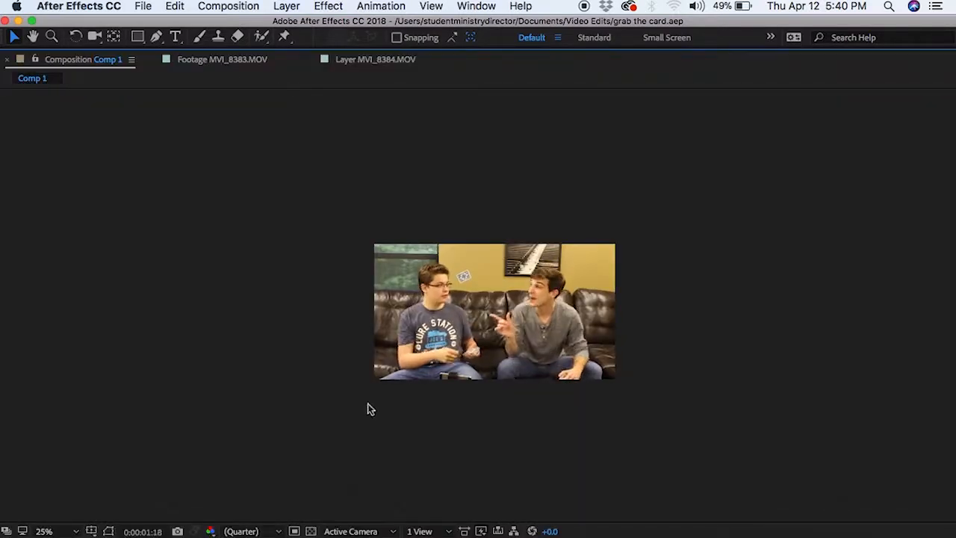
Restore the panel layout, return to 0:00:00:00 and set the viewer magnification to Fit.
key(grave)
drag(421, 331, 363, 303)
click(344, 279)
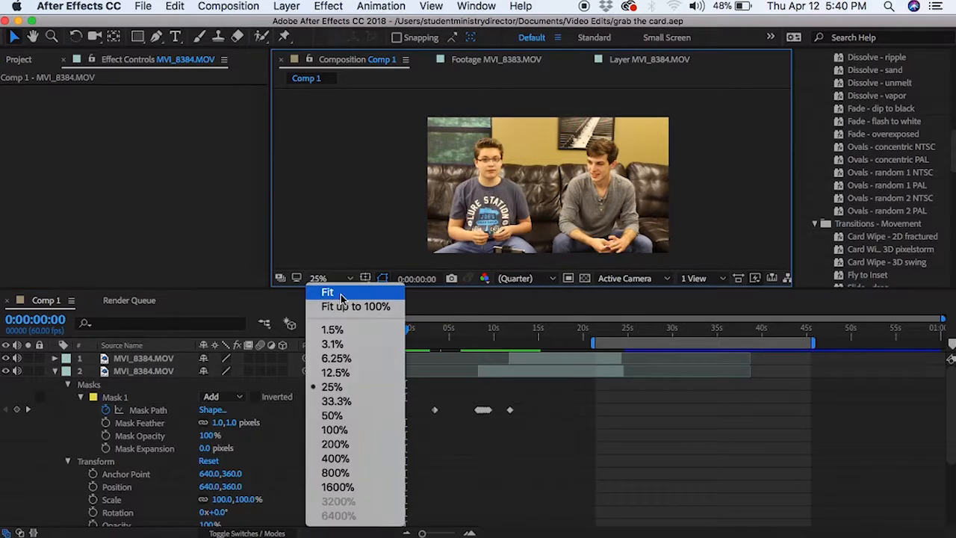